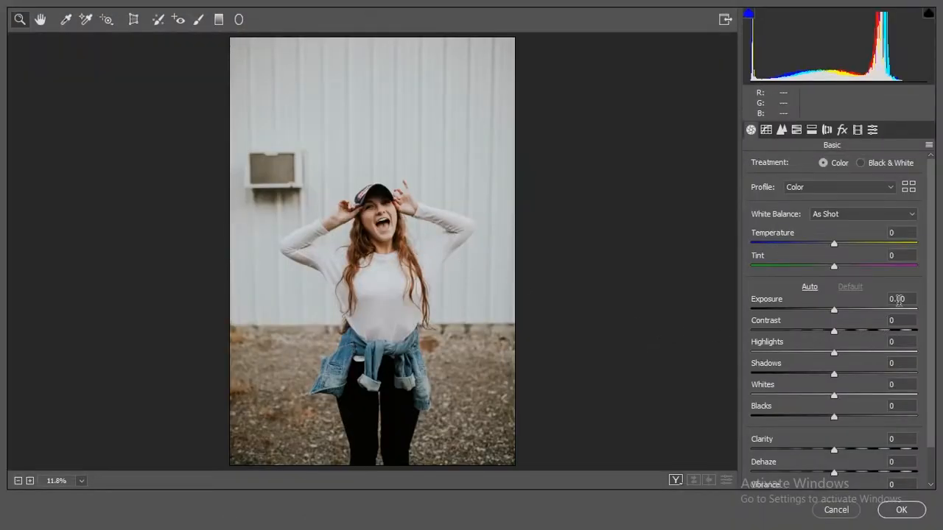
Step: Raise the photo's exposure to +0.20 and its contrast to +46
drag(832, 309, 837, 308)
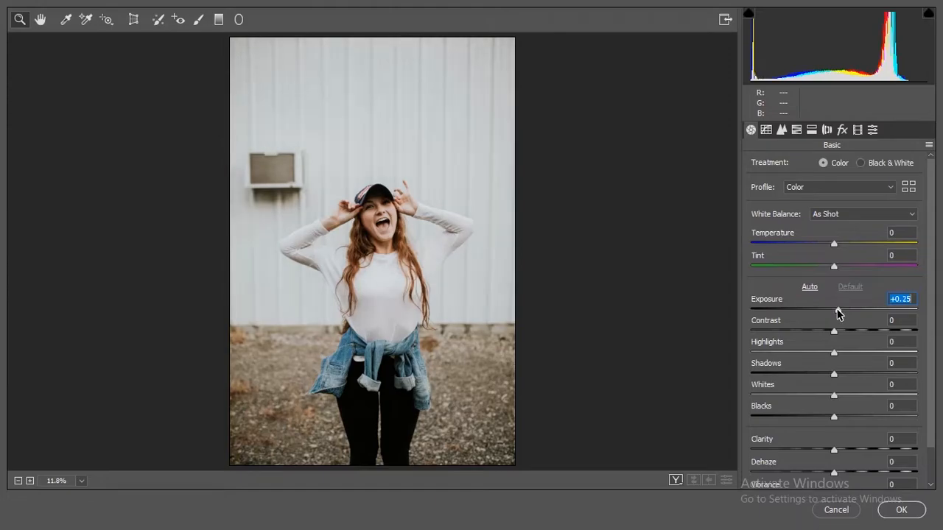
click(914, 299)
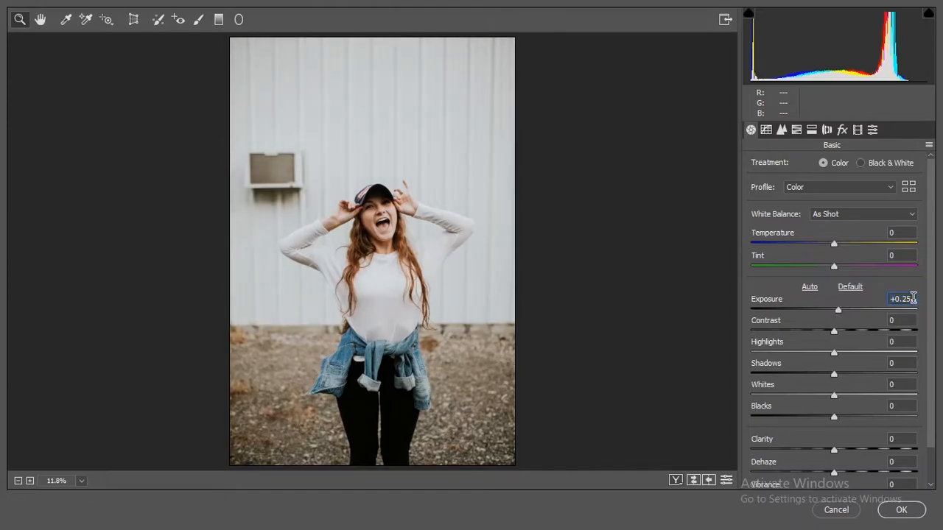
key(Down)
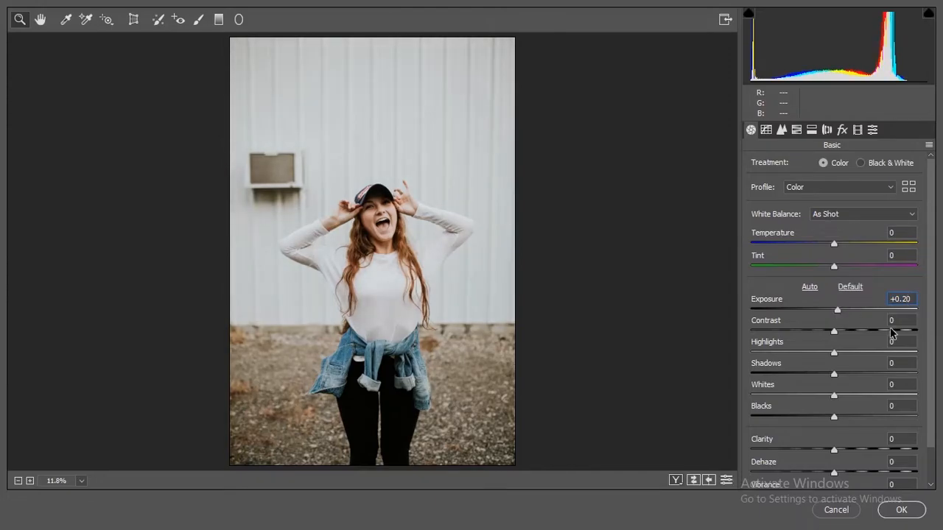
click(894, 321)
drag(837, 333, 873, 334)
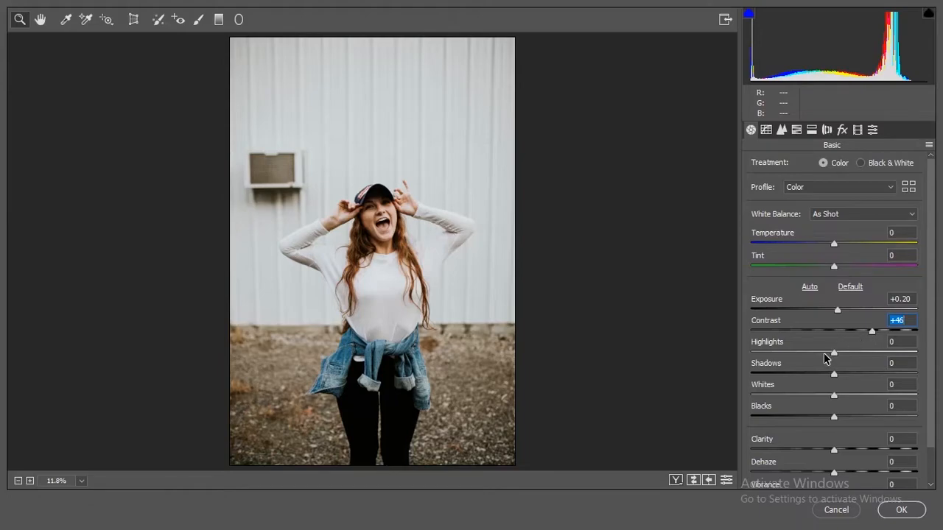
Step: Lower the highlights to -83 and lift the shadows to +59
drag(832, 354, 787, 355)
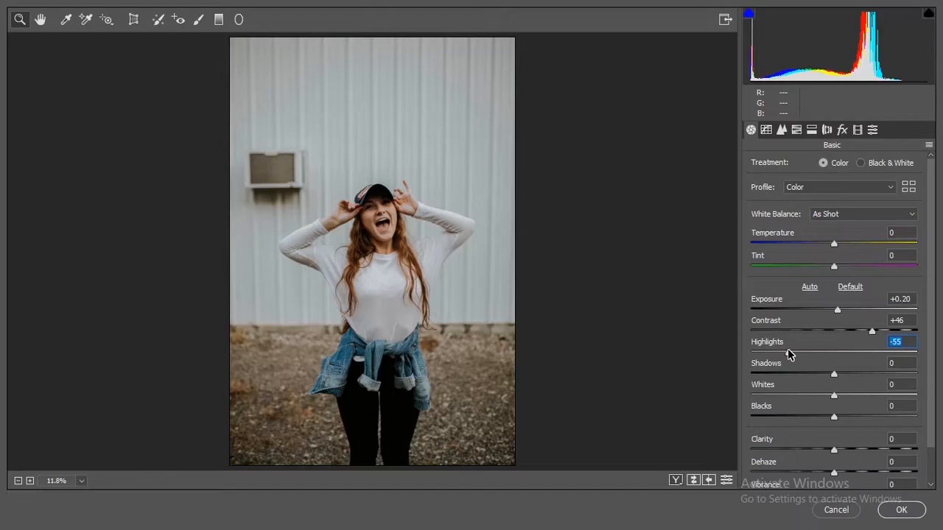
drag(833, 374, 883, 374)
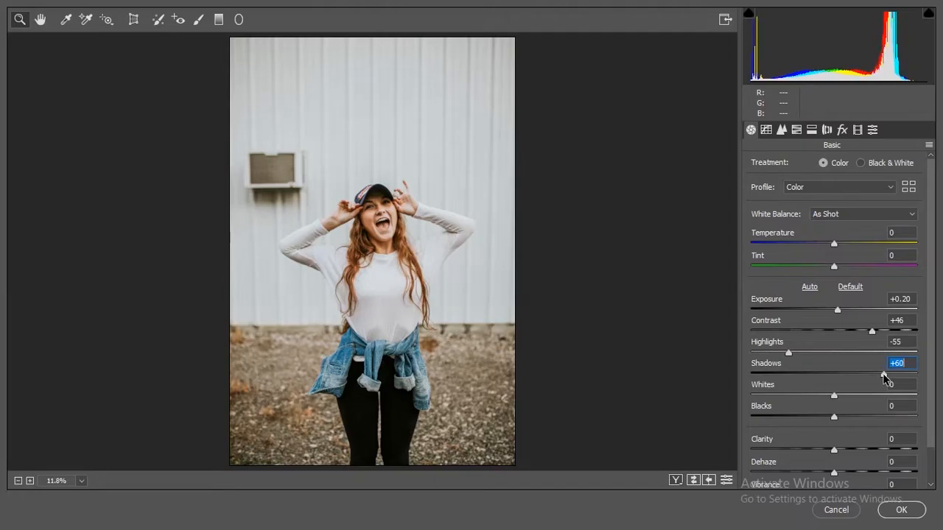
drag(787, 354, 764, 357)
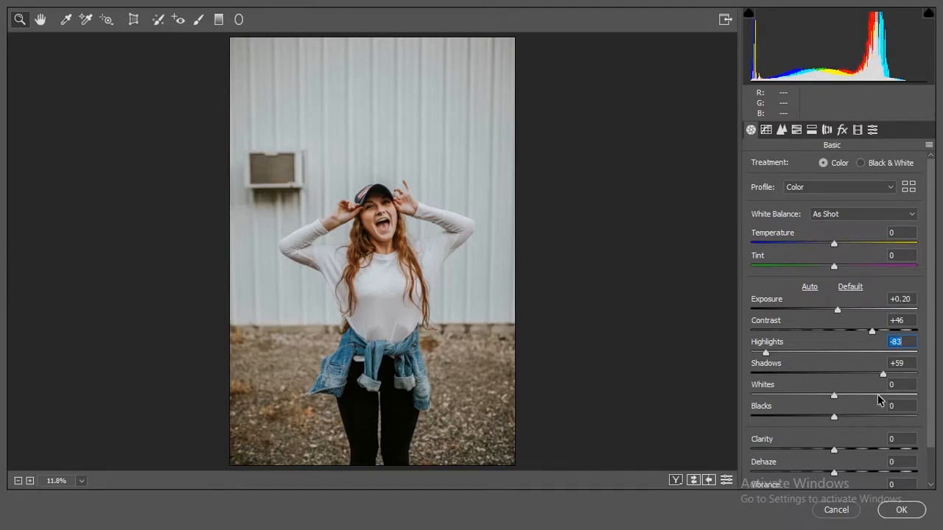
Step: Set the whites to -78 and the blacks to +57
scroll(875, 395, down, 1)
scroll(856, 400, down, 1)
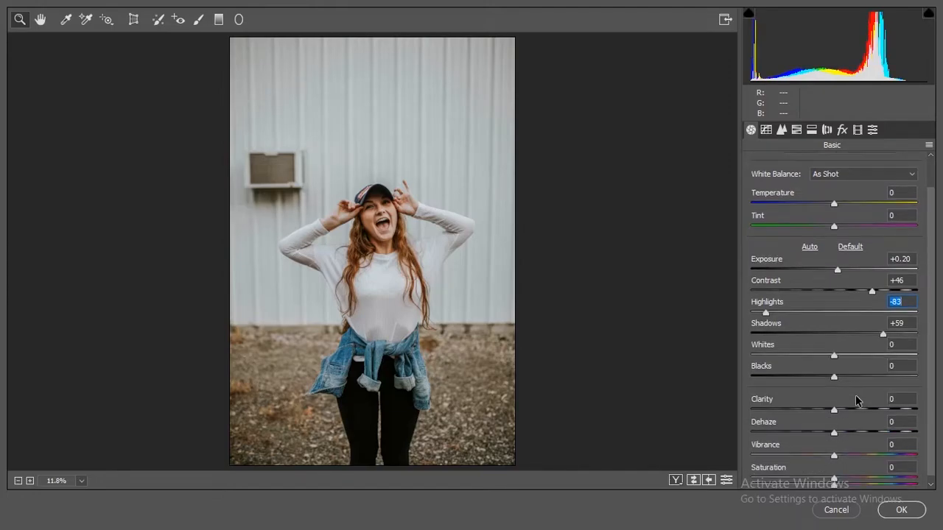
drag(831, 358, 787, 356)
drag(833, 378, 879, 376)
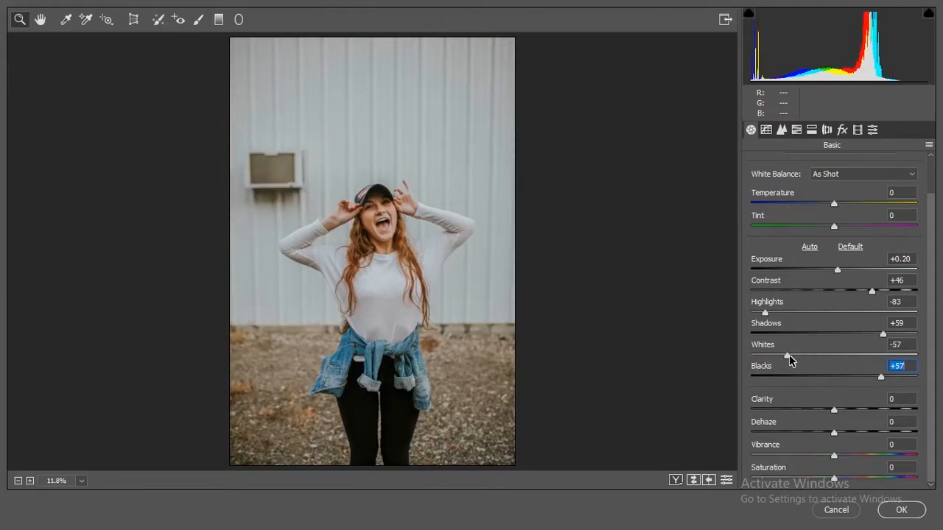
drag(786, 358, 779, 360)
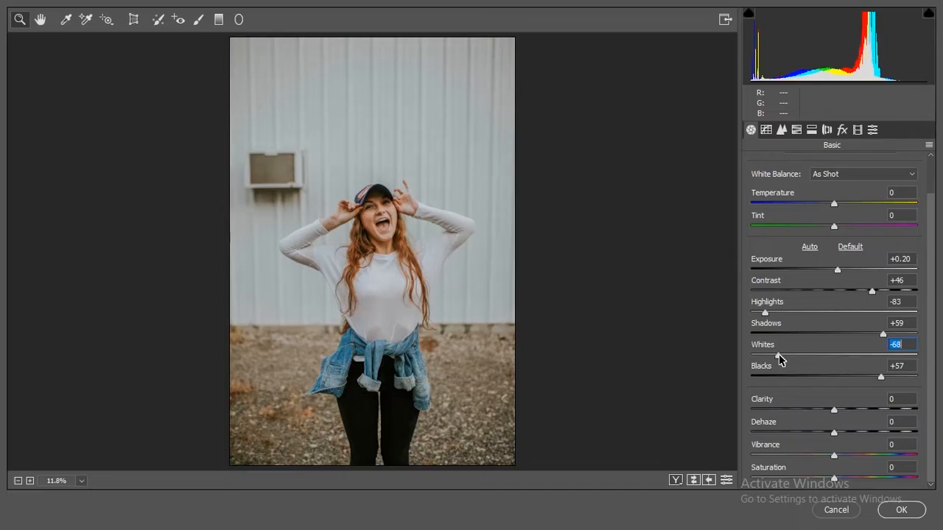
drag(782, 359, 769, 359)
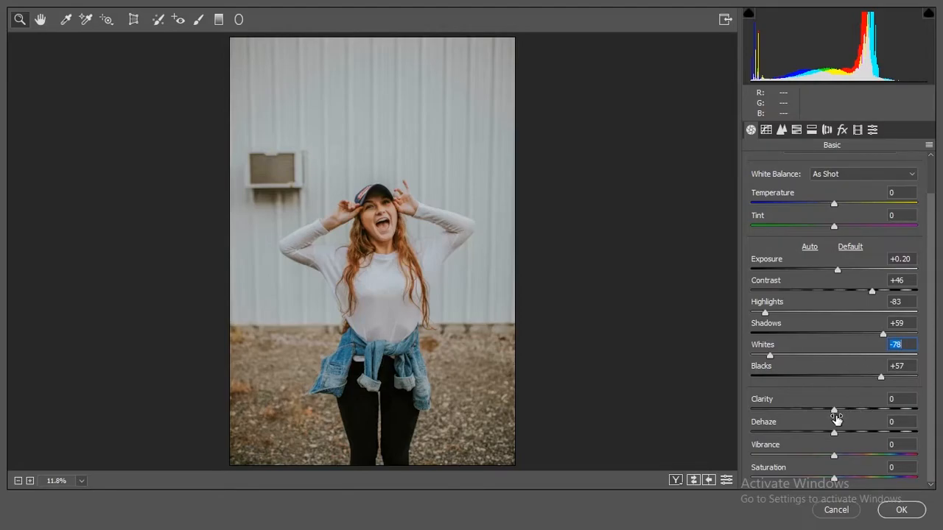
Step: Set clarity to +15, vibrance to +55 and overall saturation to -17
click(896, 399)
text(15)
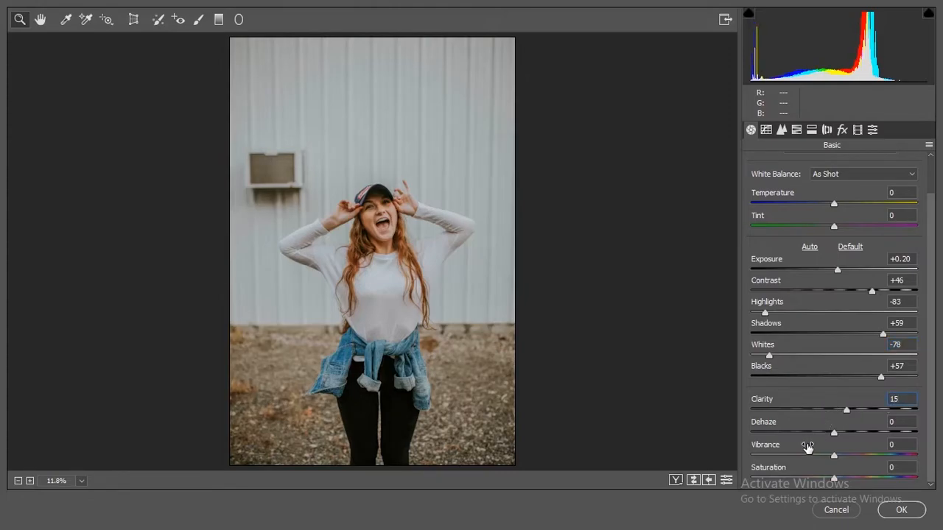
drag(805, 452, 839, 472)
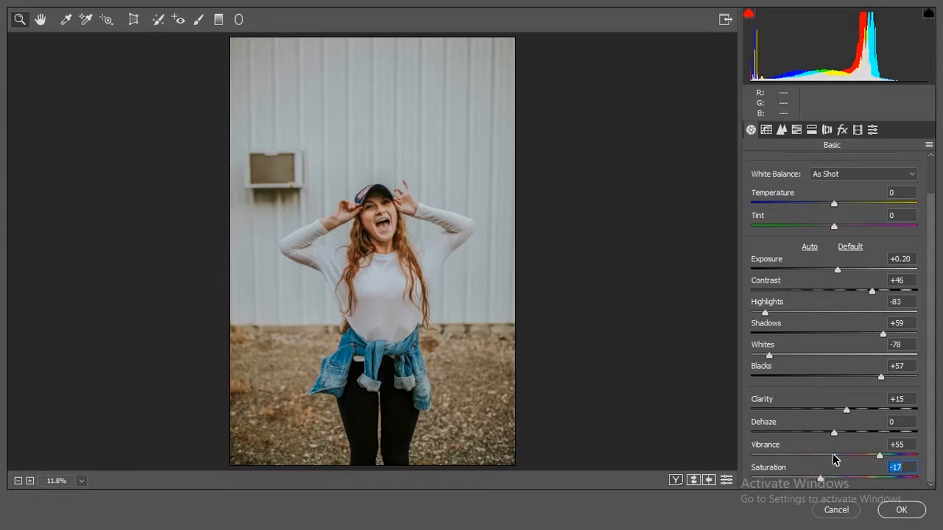
Step: Warm the white balance with a temperature of +14 and a tint of +20
scroll(840, 413, up, 2)
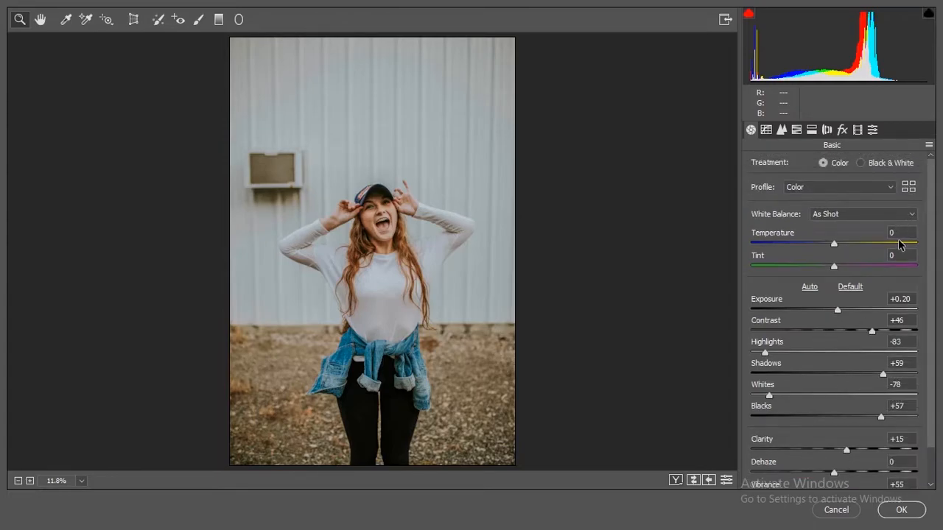
drag(834, 243, 846, 248)
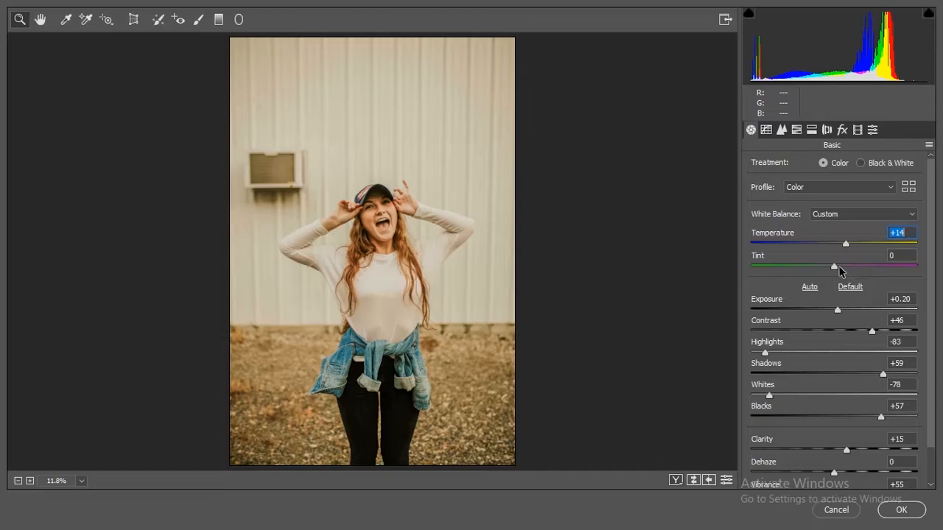
drag(833, 267, 855, 268)
text(20)
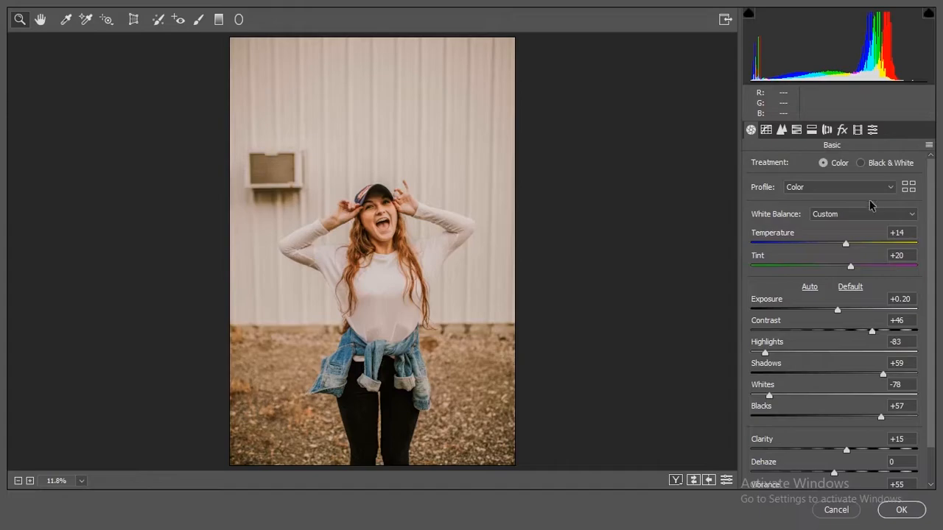
Step: Apply noise reduction with luminance 21, luminance contrast 20 and color 20
click(780, 130)
click(789, 301)
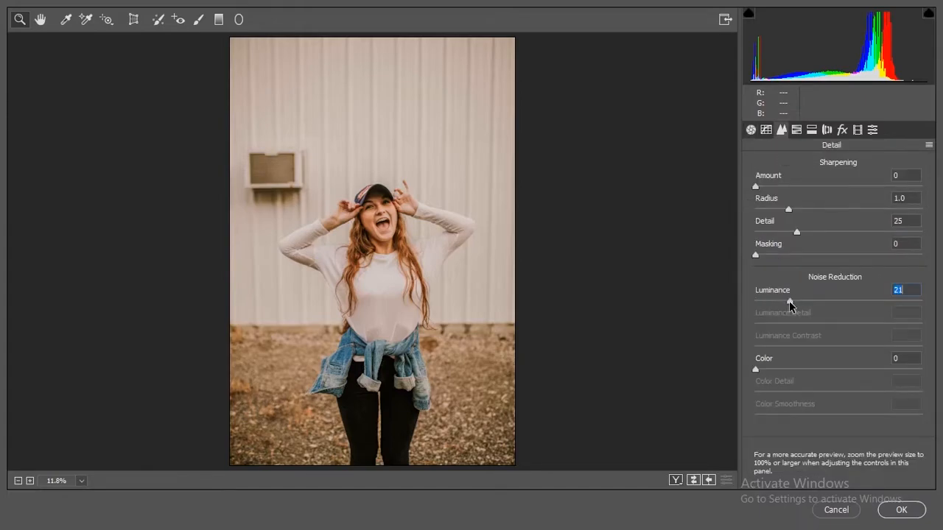
click(787, 346)
click(787, 369)
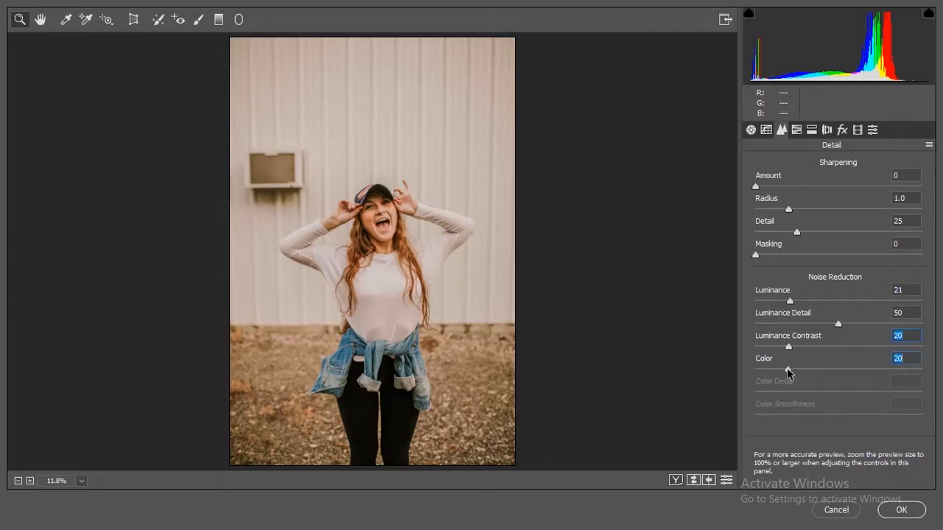
Step: Shift the HSL hues of the warm colours and greens: reds +2, oranges -12, yellows -80, greens -81
click(796, 131)
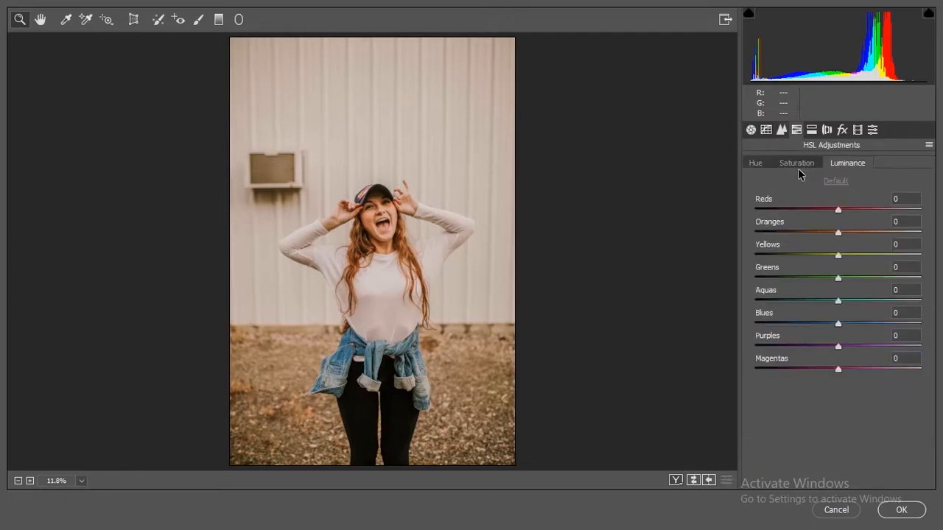
click(752, 164)
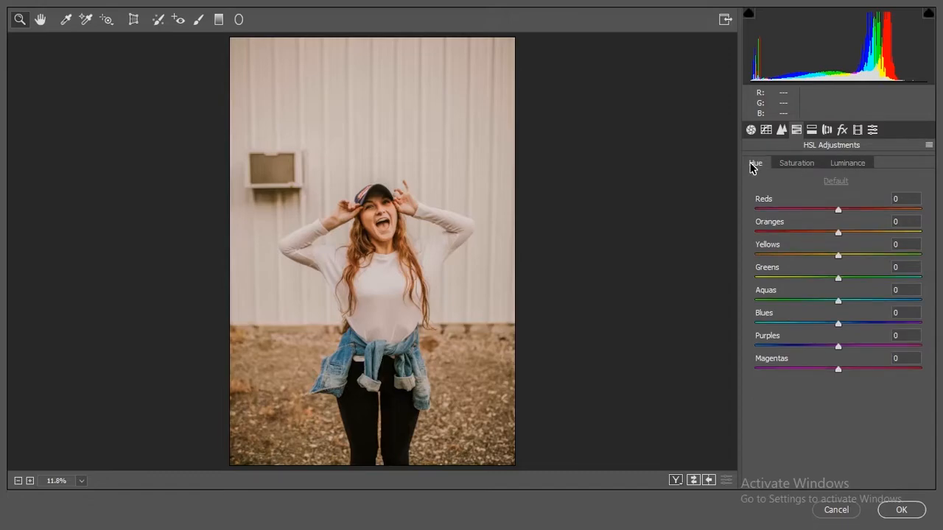
click(895, 199)
text(2)
drag(837, 234, 827, 234)
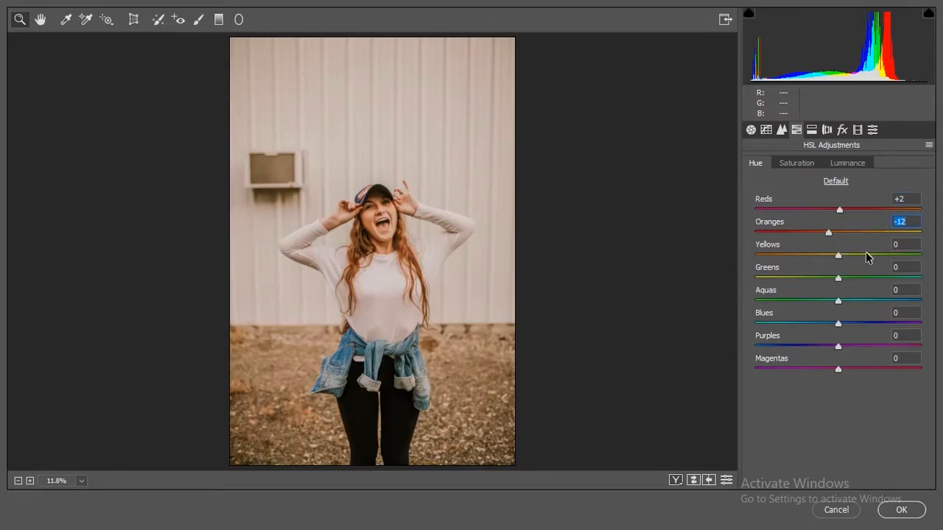
drag(838, 256, 773, 256)
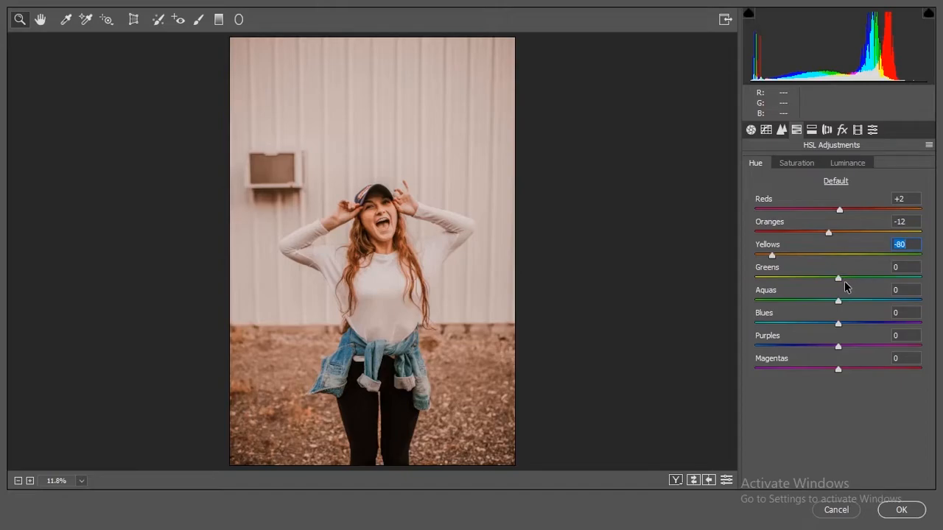
drag(803, 278, 771, 277)
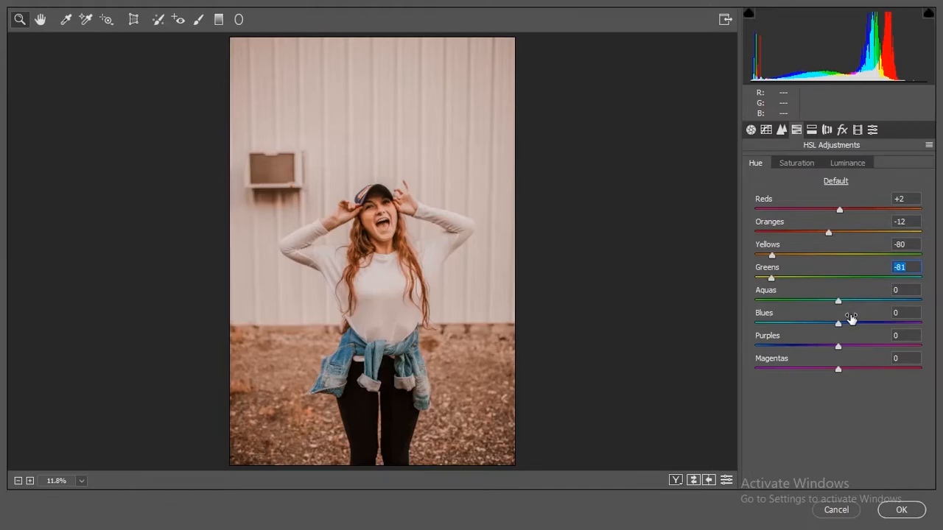
Step: Shift the remaining HSL hues: aquas +14, blues -63, purples -43, magentas -18
drag(844, 301, 853, 299)
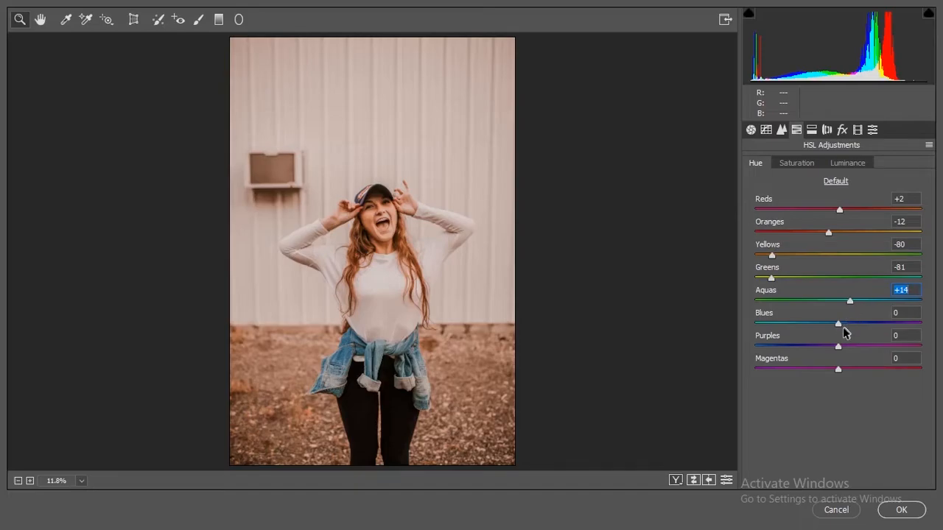
drag(838, 324, 786, 329)
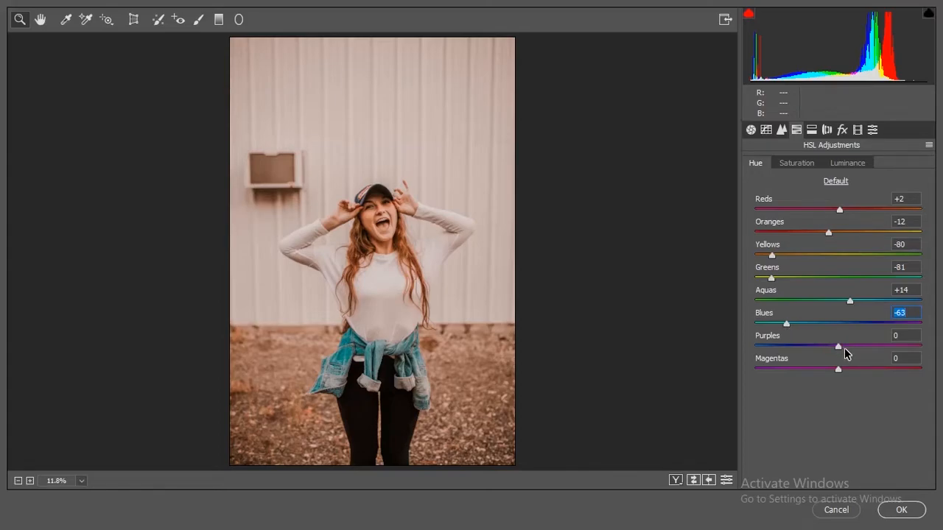
drag(838, 347, 803, 350)
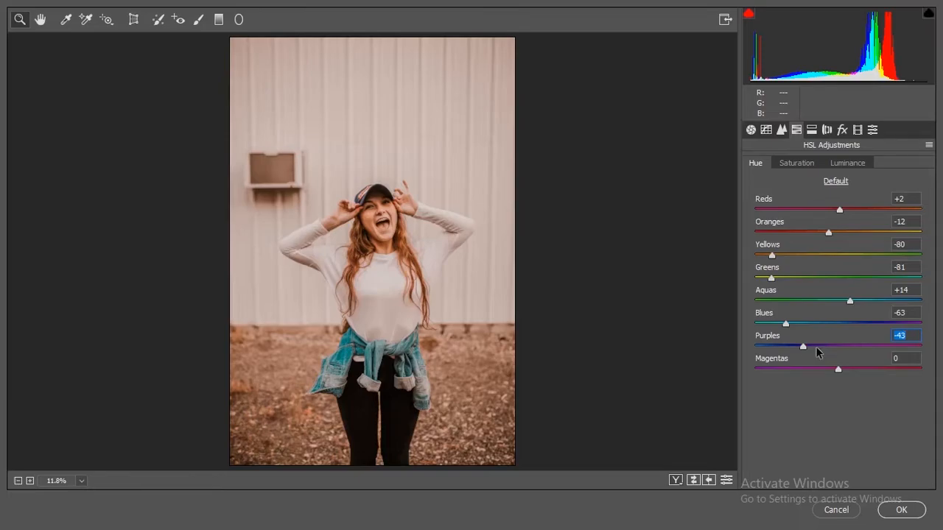
click(835, 369)
drag(829, 366, 822, 366)
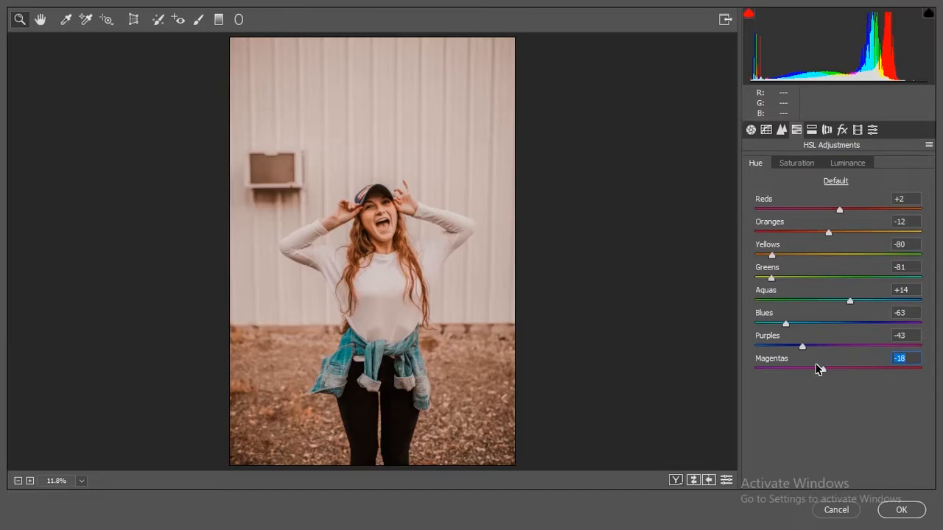
Step: Reduce the HSL saturation of reds to -30, oranges to -36, yellows to -80 and greens to -53
click(795, 165)
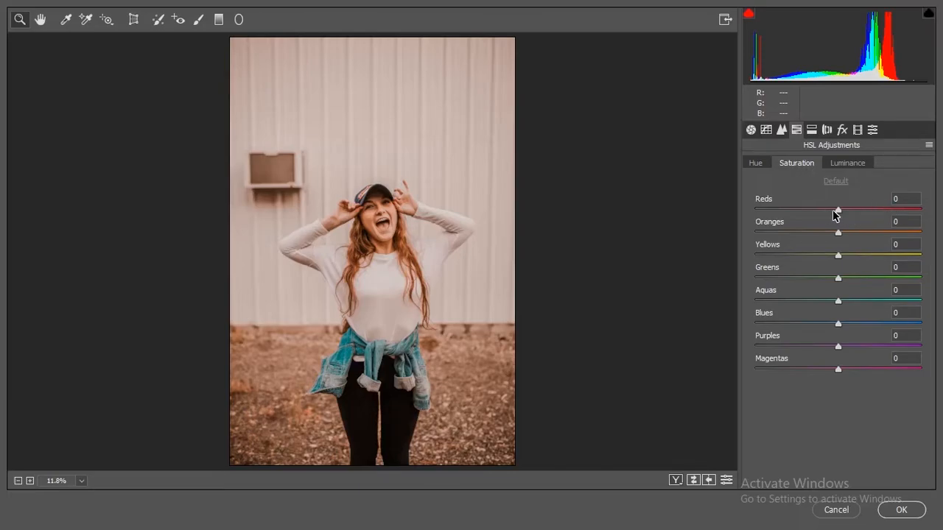
drag(832, 212, 811, 213)
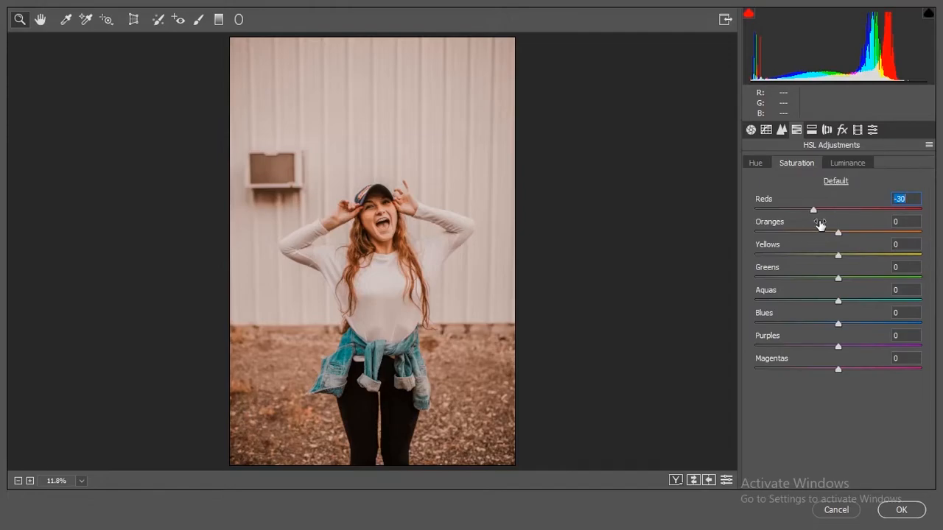
drag(838, 232, 790, 234)
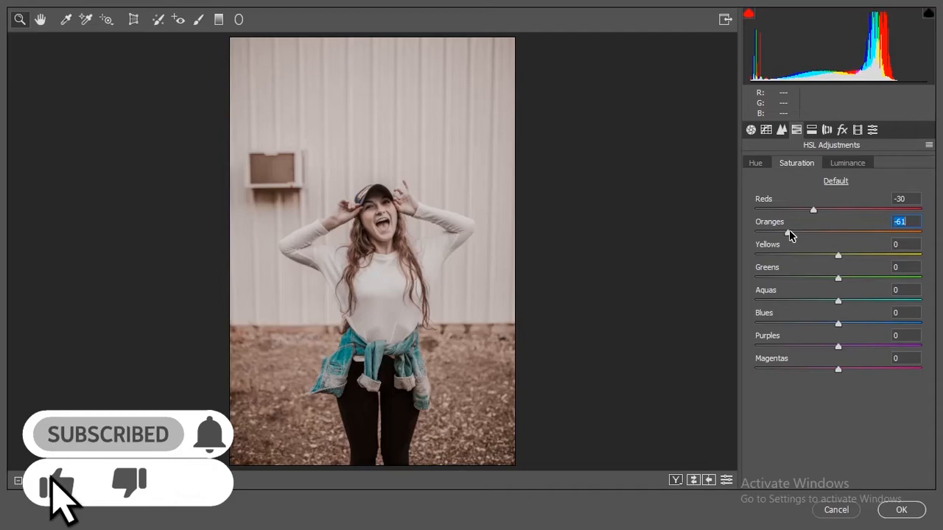
drag(792, 234, 811, 236)
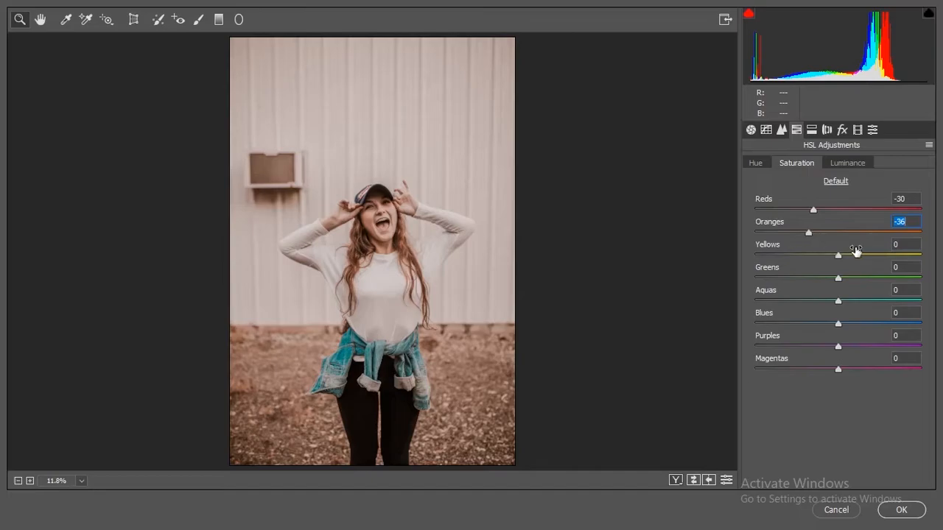
drag(832, 253, 773, 252)
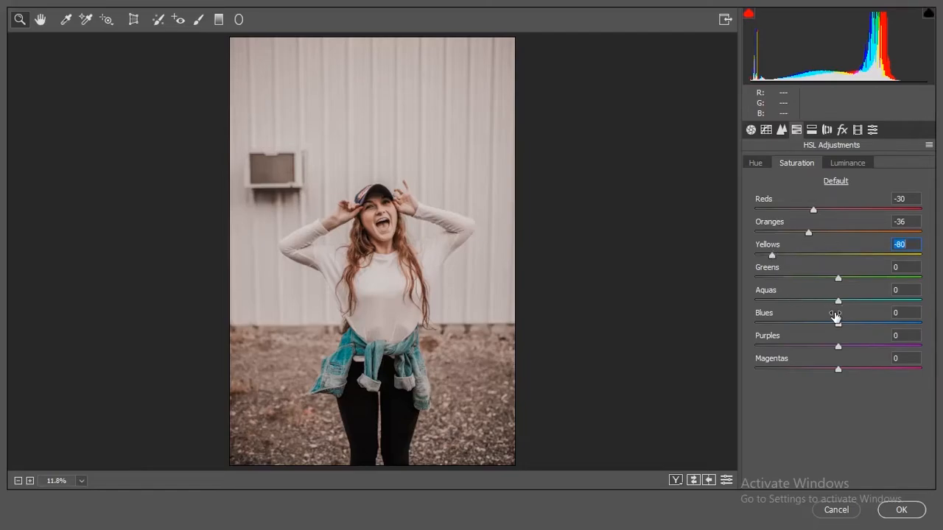
drag(837, 278, 808, 278)
click(790, 279)
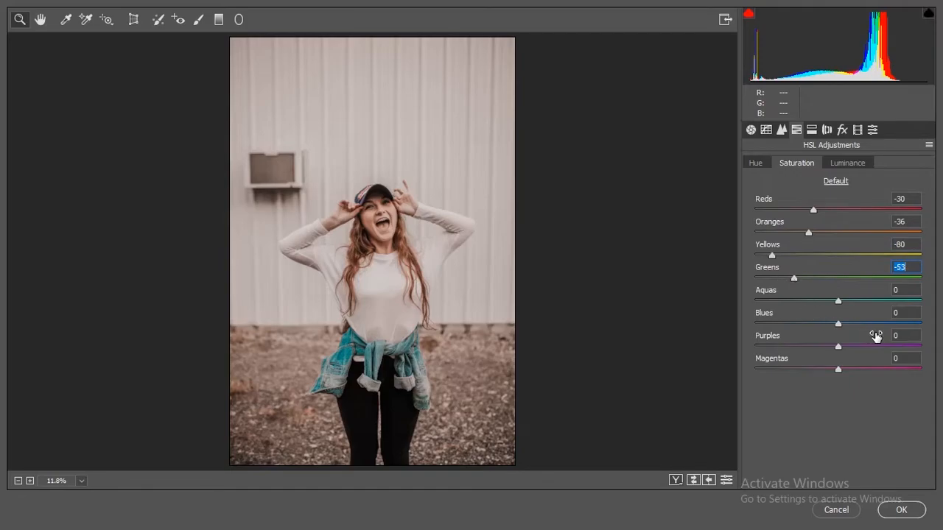
Step: Fully desaturate the aquas, blues, purples and magentas by setting each one's HSL saturation to -100
drag(837, 301, 715, 301)
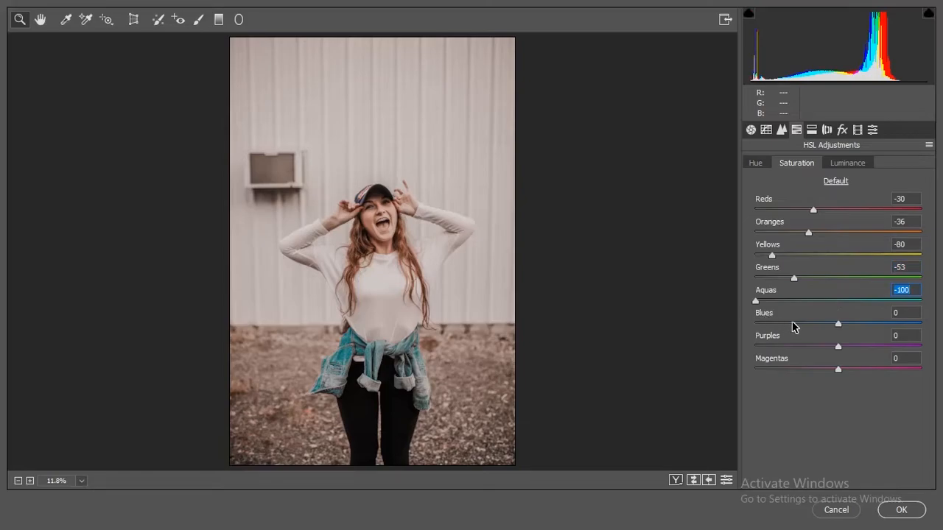
drag(792, 324, 659, 332)
drag(782, 345, 727, 370)
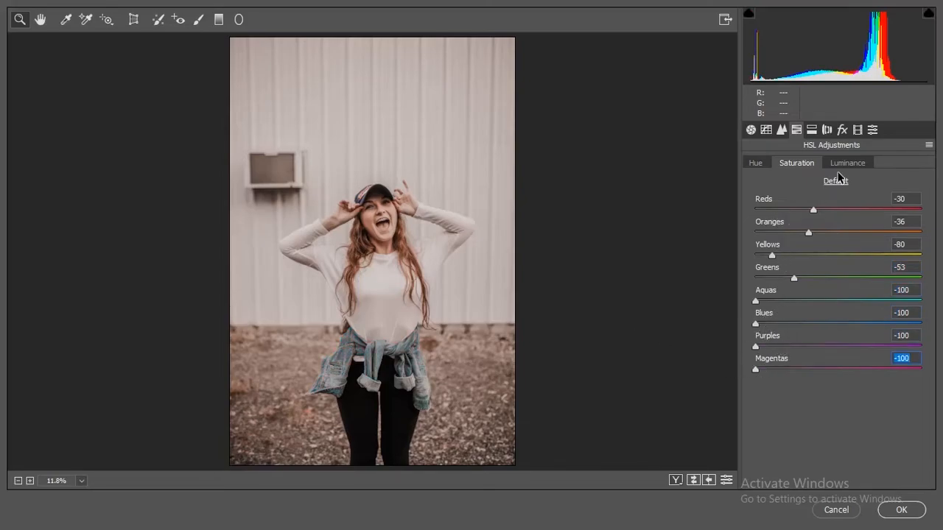
Step: Set the HSL luminance: reds -11, oranges -13, yellows -6, greens +33, aquas -33, blues +75, purples and magentas +100
click(844, 166)
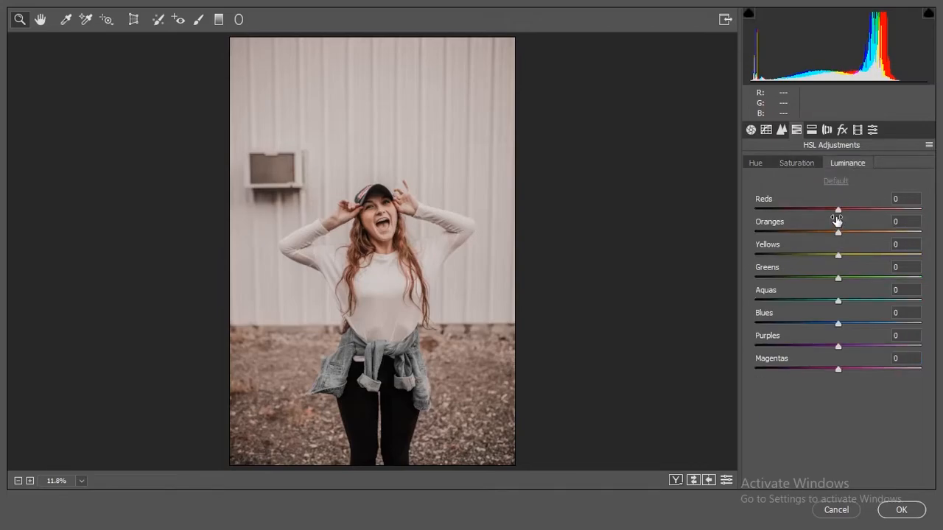
drag(837, 211, 828, 233)
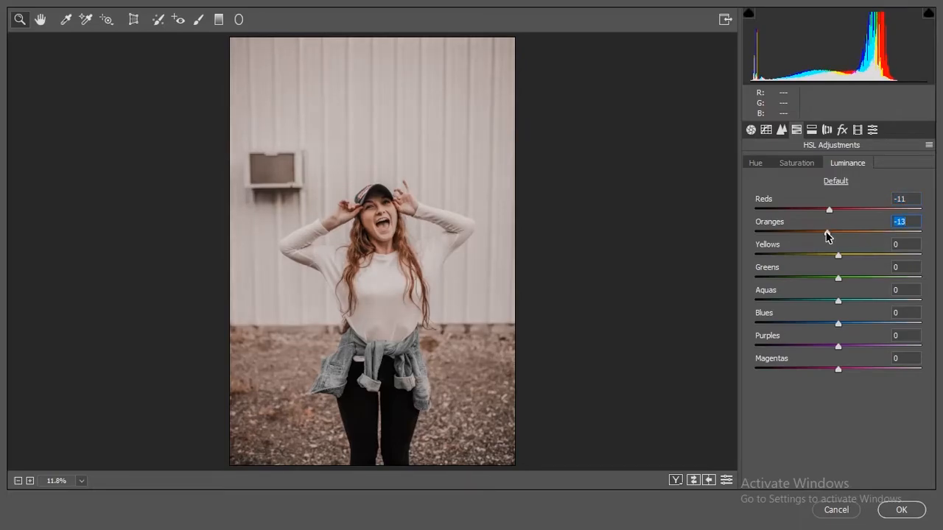
drag(837, 256, 867, 283)
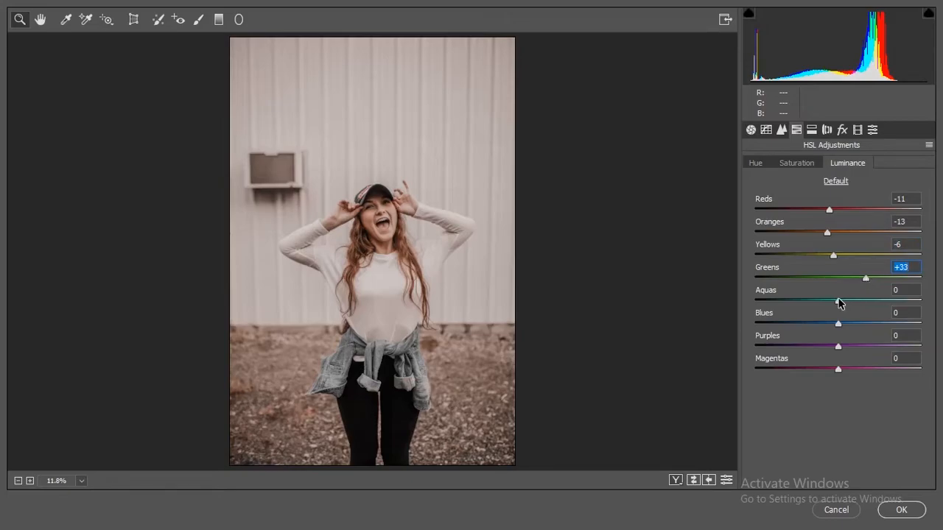
drag(835, 302, 817, 303)
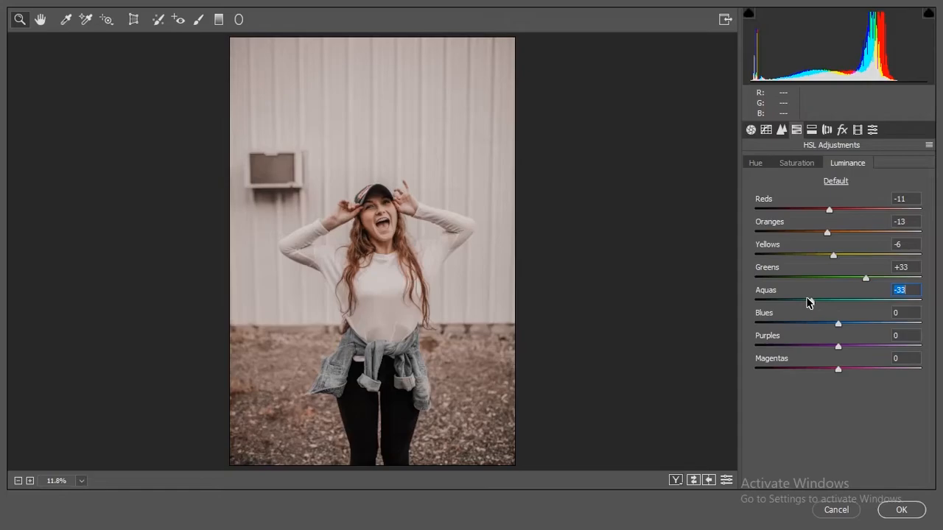
drag(838, 325, 901, 326)
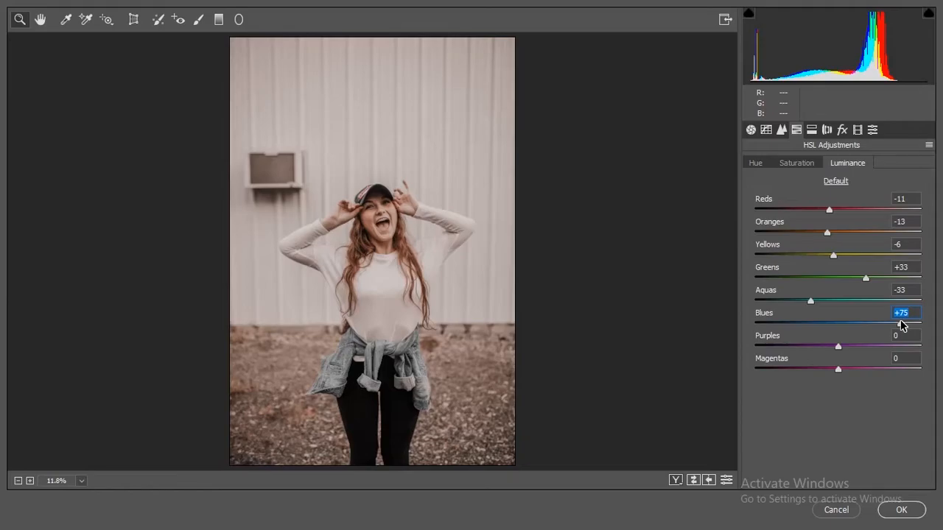
drag(837, 346, 928, 364)
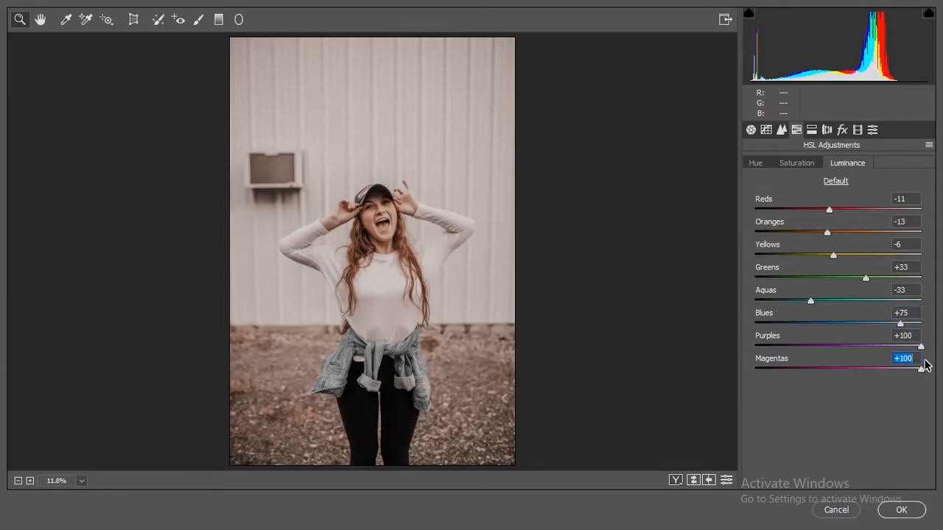
Step: Split tone the highlights with hue 210 and saturation 30, and the shadows with hue 230 and saturation 10
click(812, 130)
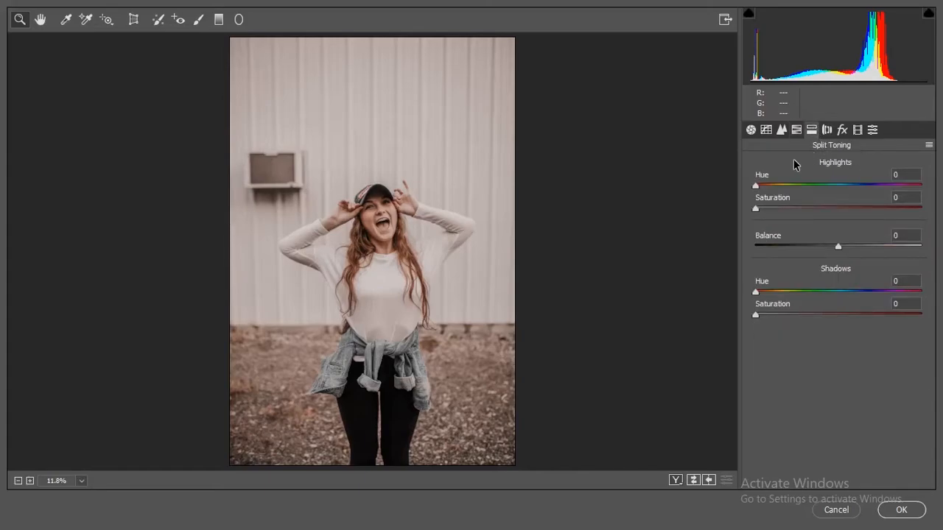
drag(783, 191, 853, 193)
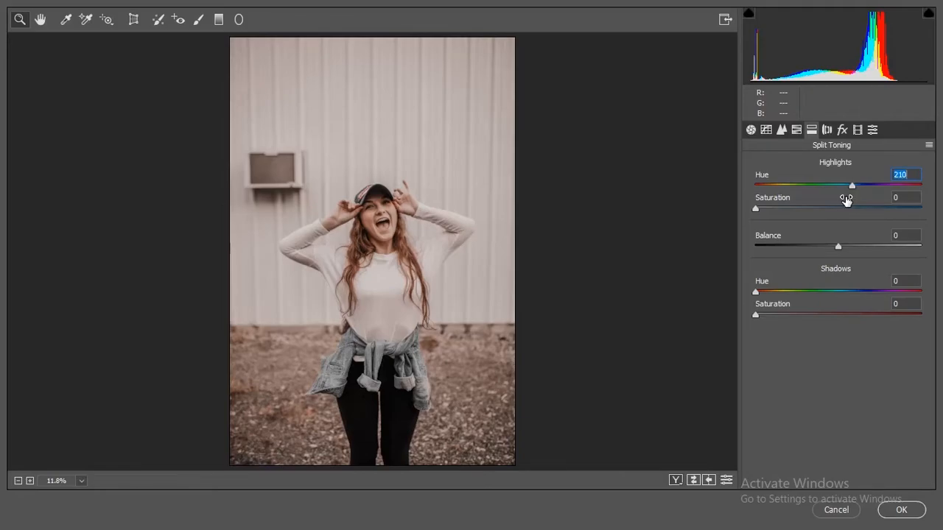
click(895, 198)
text(30)
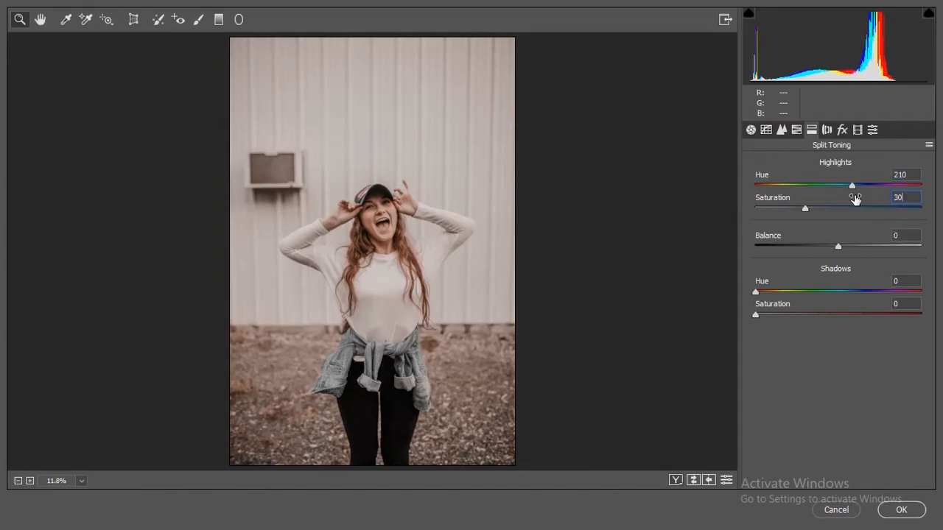
click(903, 281)
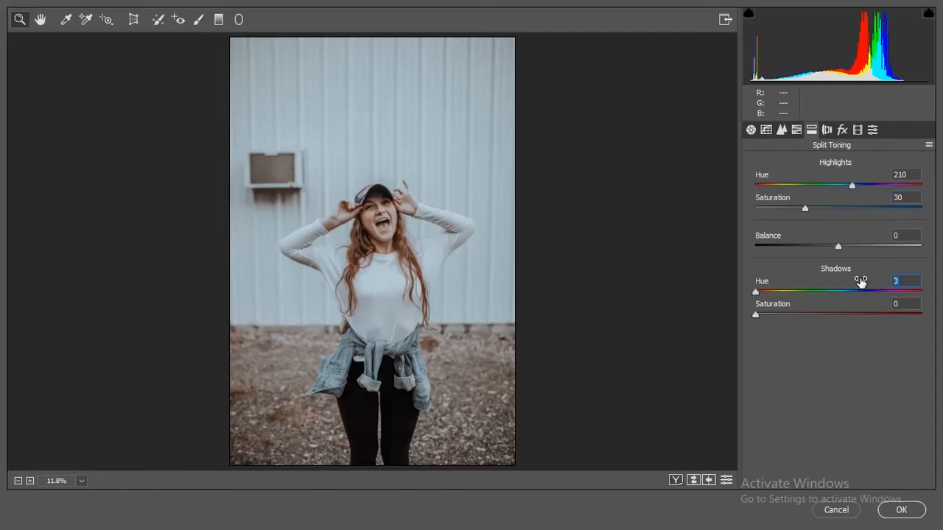
text(230)
click(911, 303)
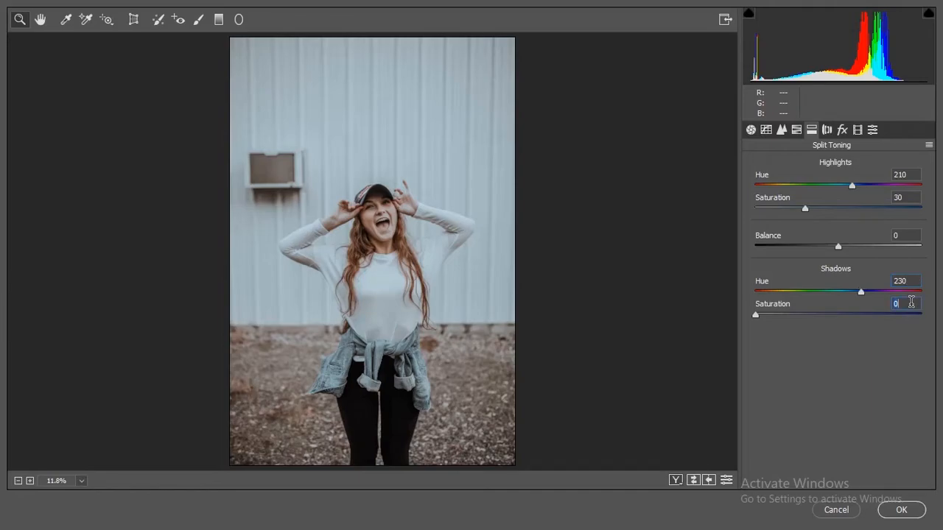
text(10)
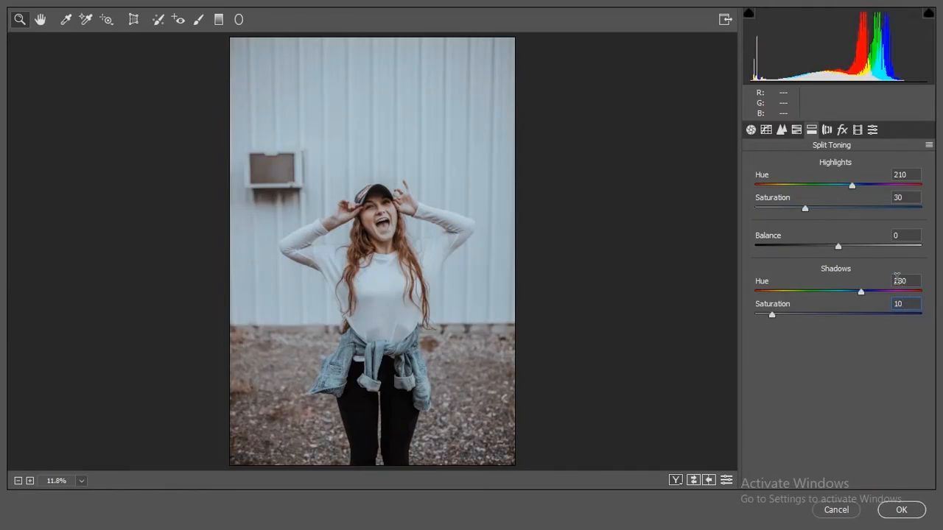
Step: Shift the split toning balance towards the shadows by setting it to -98
drag(835, 246, 748, 245)
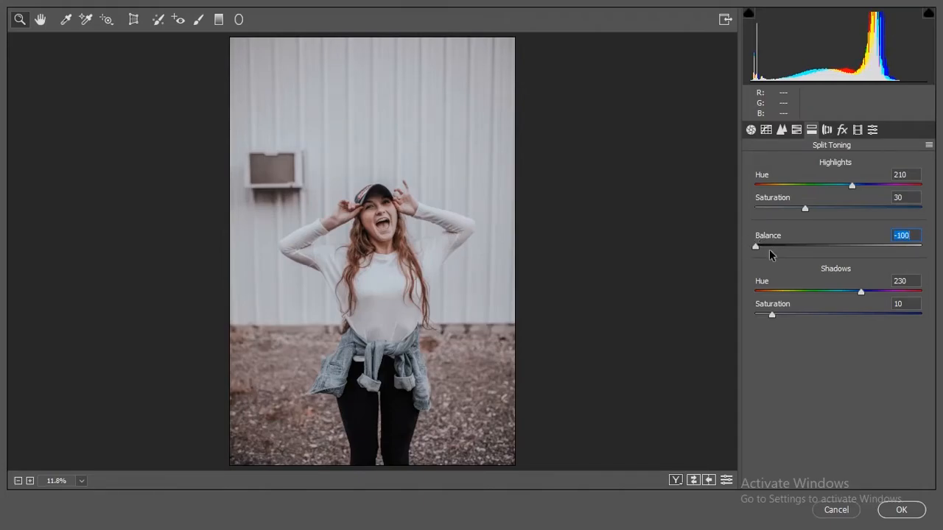
text(-)
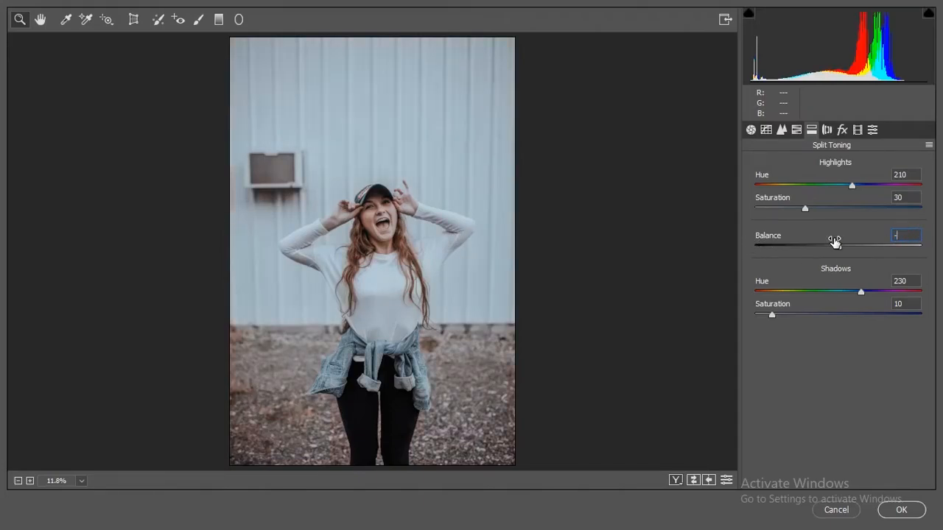
text(98)
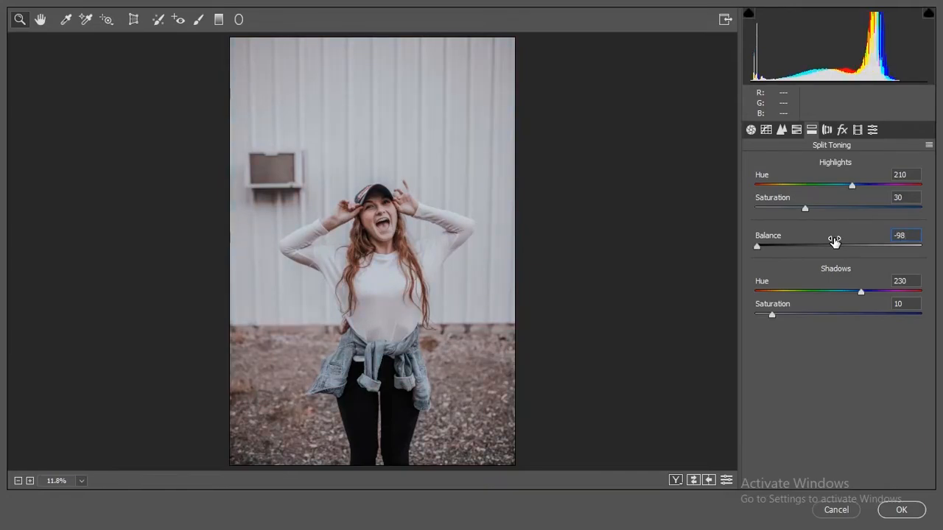
Step: Sharpen the photo slightly with an amount of 9 and a detail value of 26
click(826, 129)
click(780, 130)
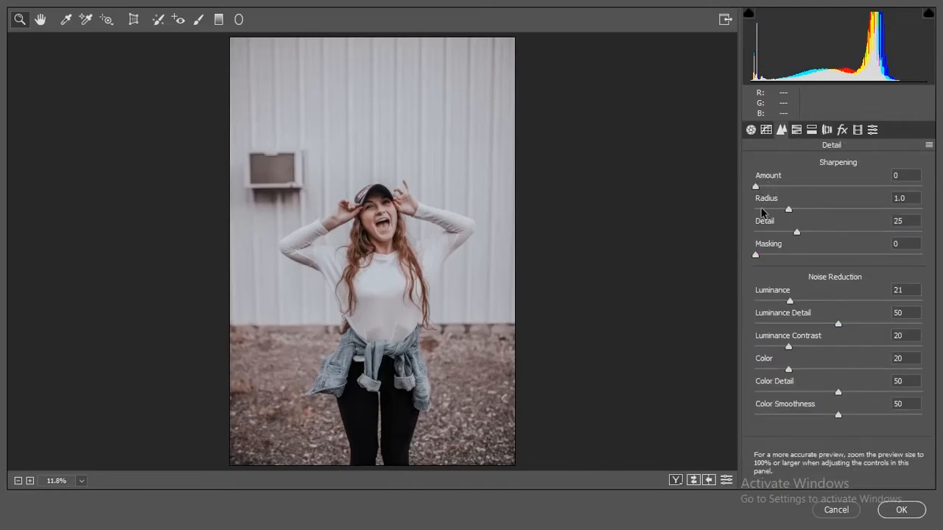
drag(759, 187, 762, 185)
click(796, 234)
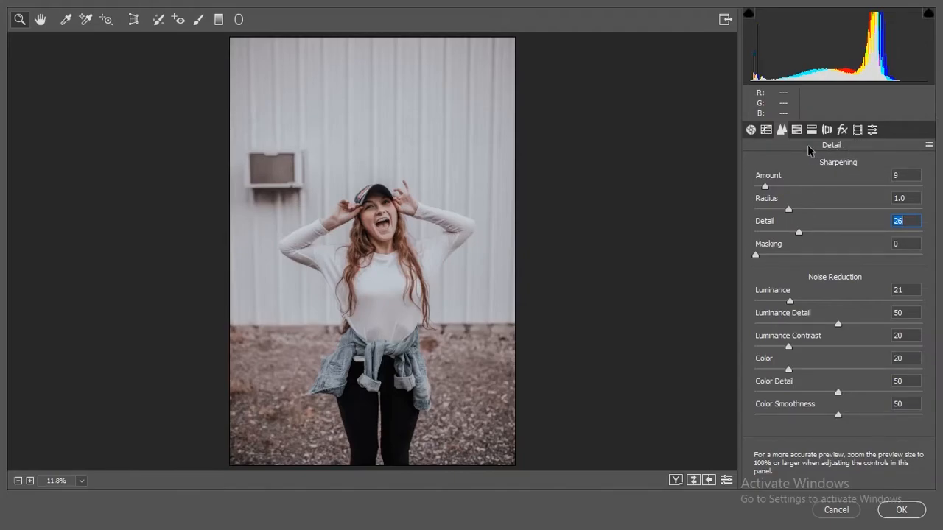
Step: Shape the RGB point curve with points at 63/65, 127/132 and 193/198, raise its black end and lower its white end to 234
click(765, 130)
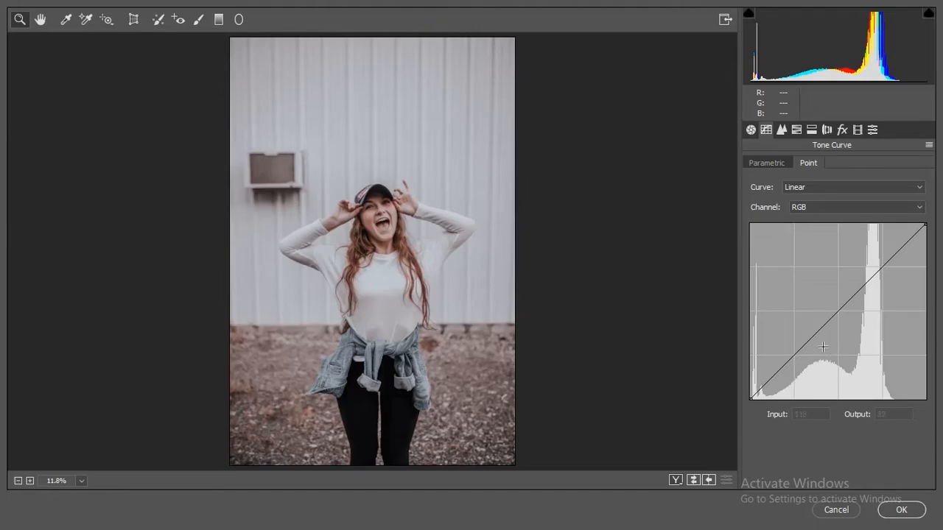
click(793, 355)
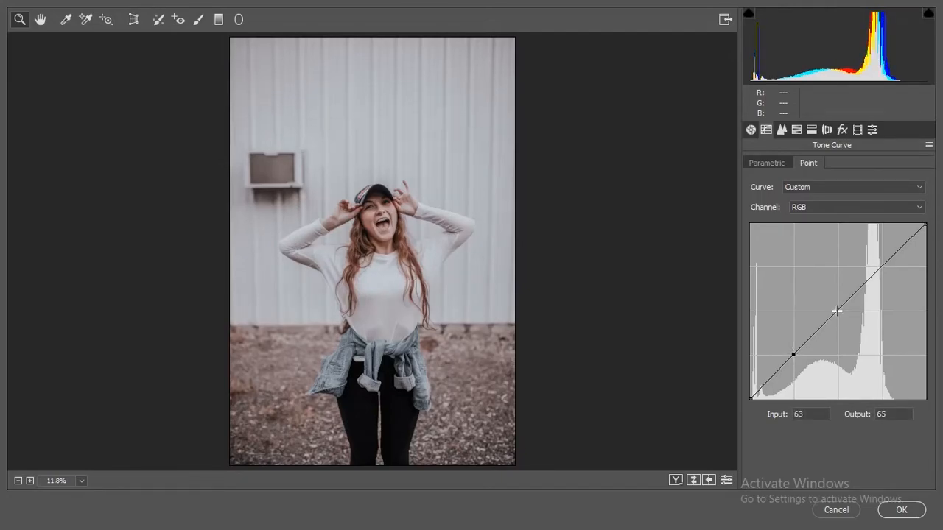
drag(828, 323, 836, 308)
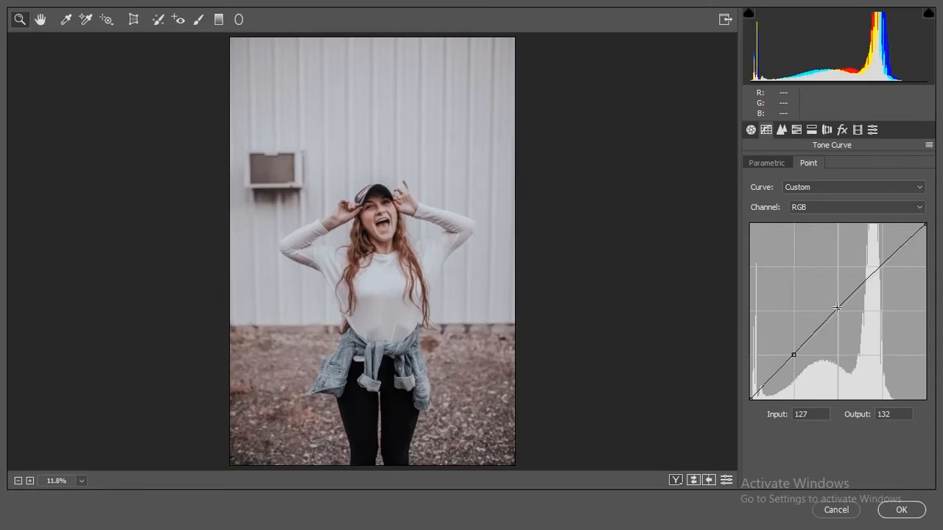
click(881, 263)
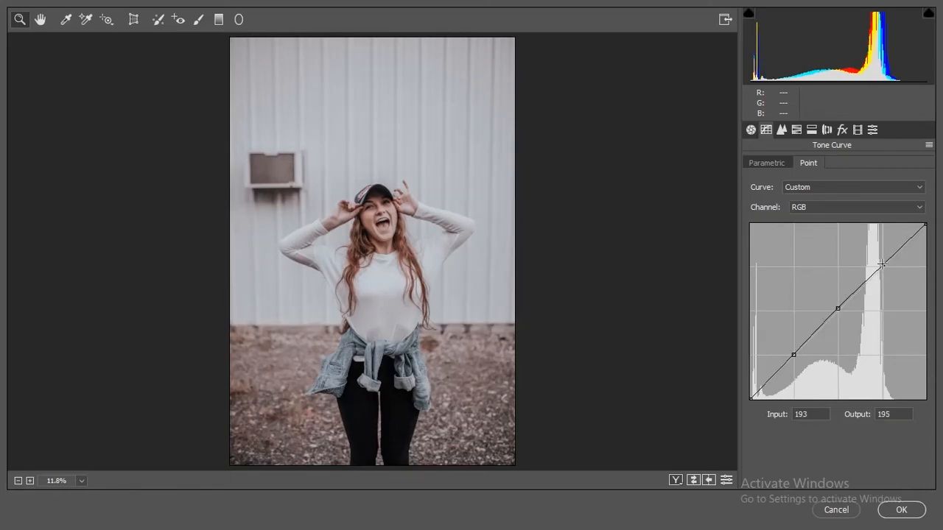
drag(882, 264, 881, 261)
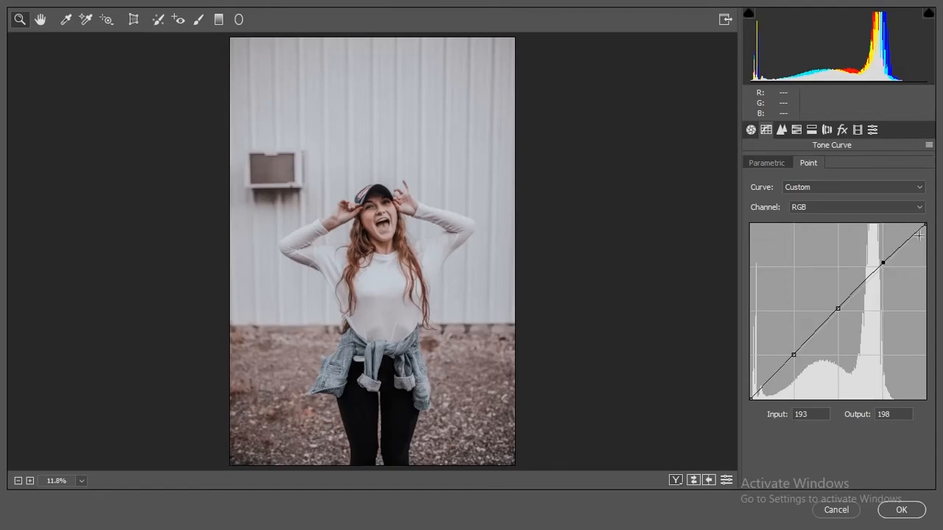
drag(752, 399, 732, 379)
mouse_move(926, 228)
mouse_down()
mouse_move(932, 238)
mouse_move(905, 213)
mouse_move(939, 238)
mouse_up()
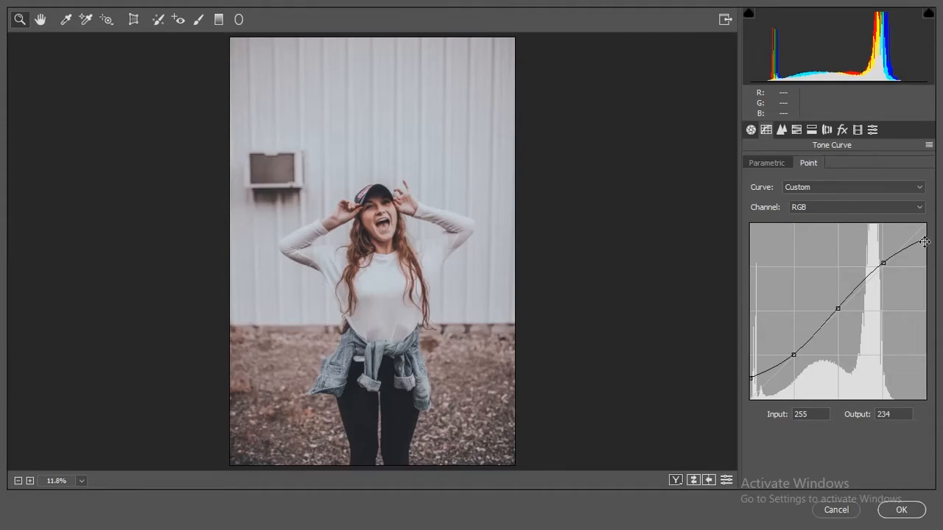
Step: Save all the Camera Raw settings to the desktop as an .xmp preset named vanilla and apply the filter to the layer
click(751, 130)
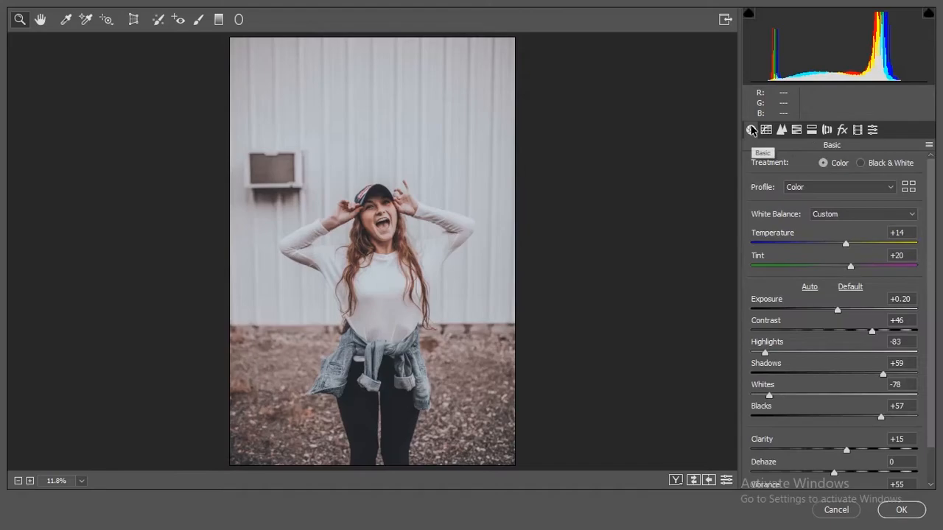
click(929, 145)
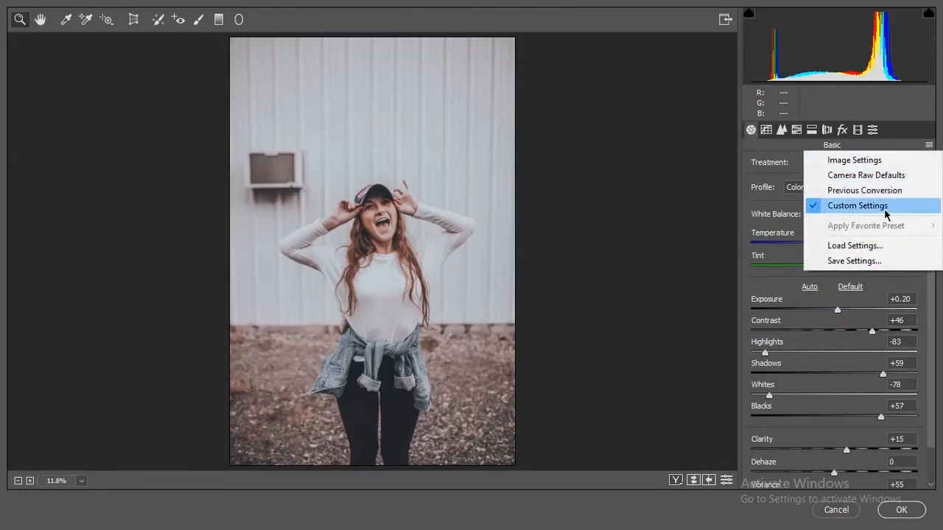
click(865, 261)
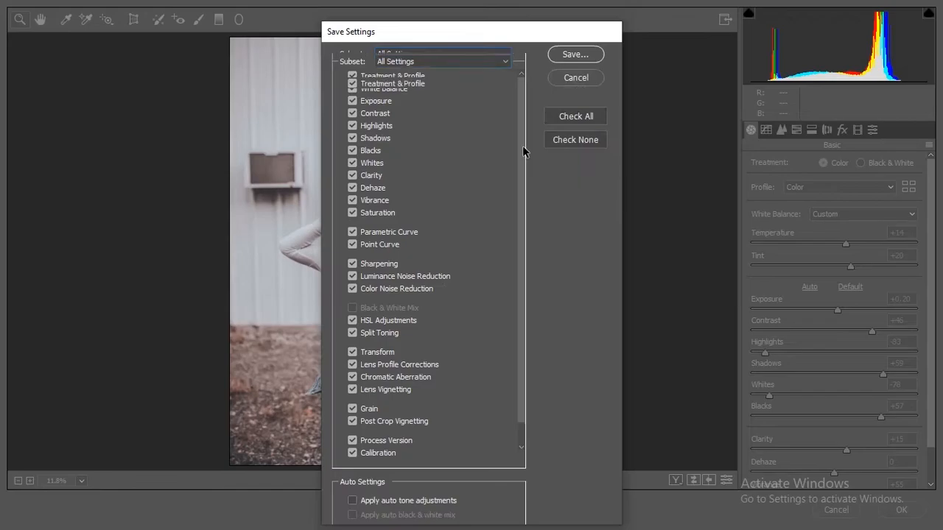
scroll(459, 195, down, 1)
scroll(459, 189, up, 1)
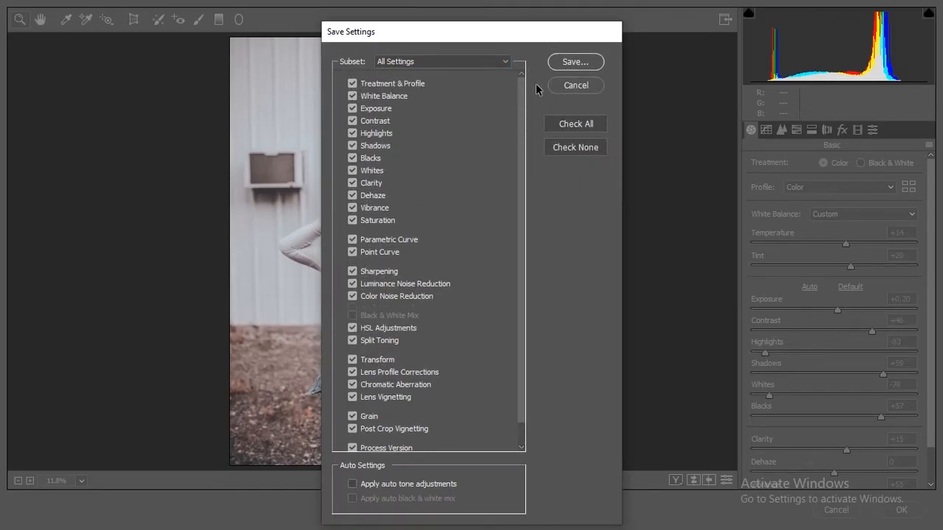
click(582, 63)
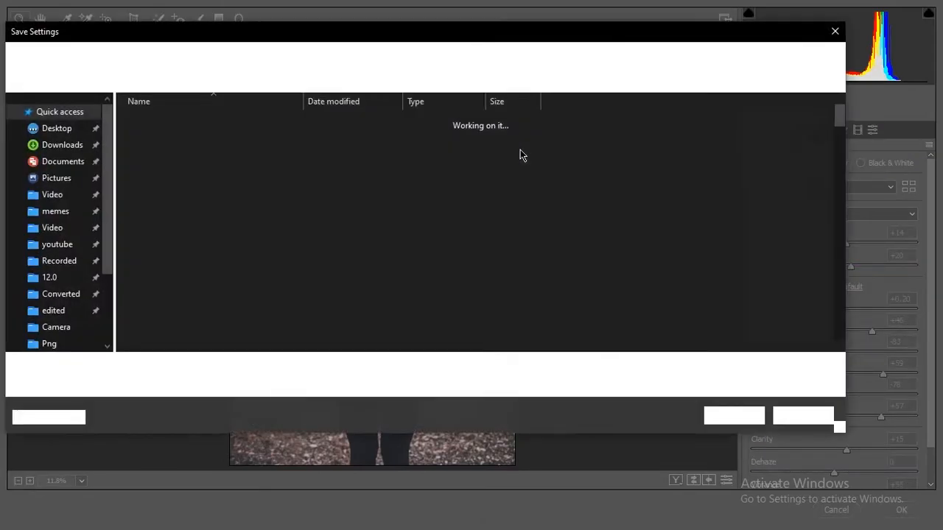
click(57, 129)
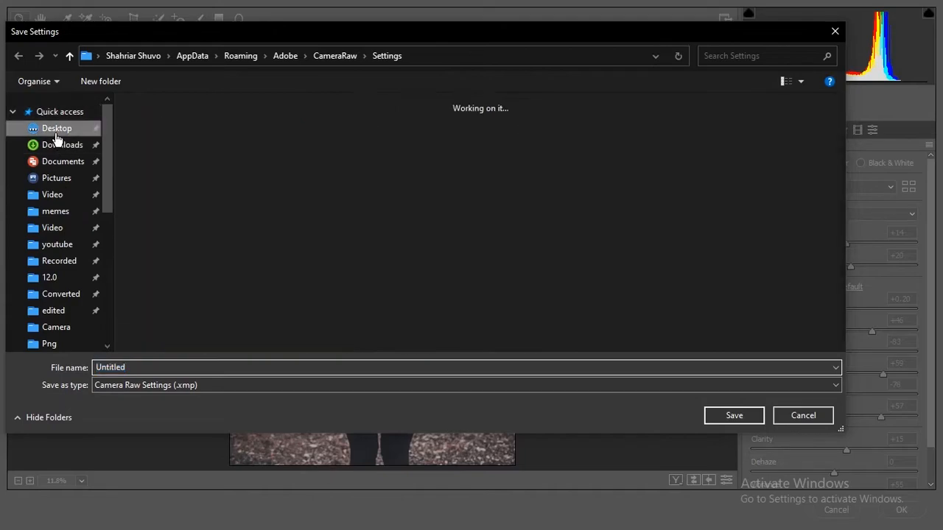
double_click(138, 368)
text(vanilla)
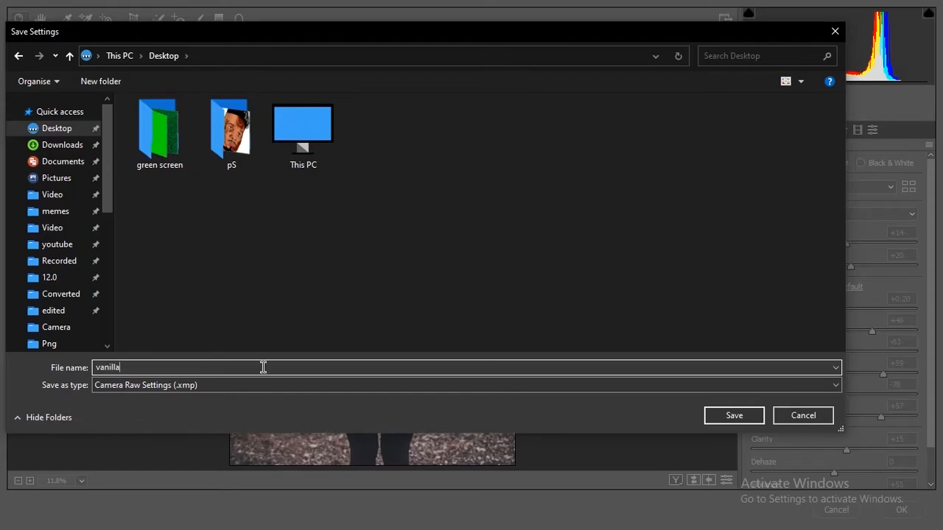
click(731, 416)
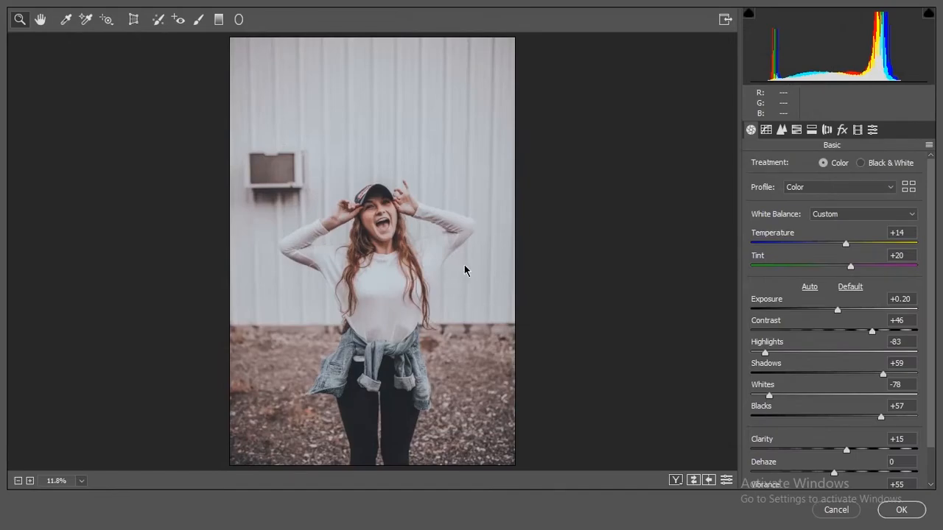
click(902, 511)
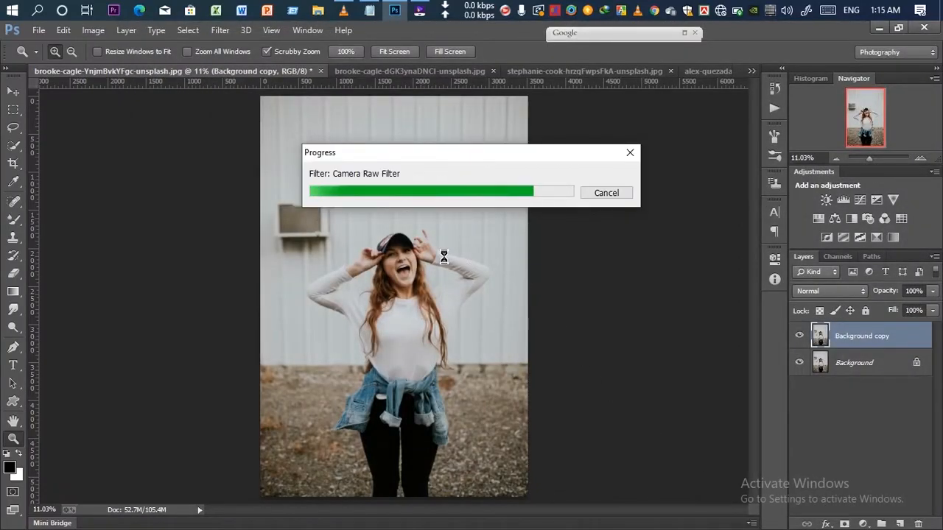
Step: Inspect the graded portrait up close, fit it on screen and hide the Background copy layer to compare with the original
click(464, 326)
click(463, 326)
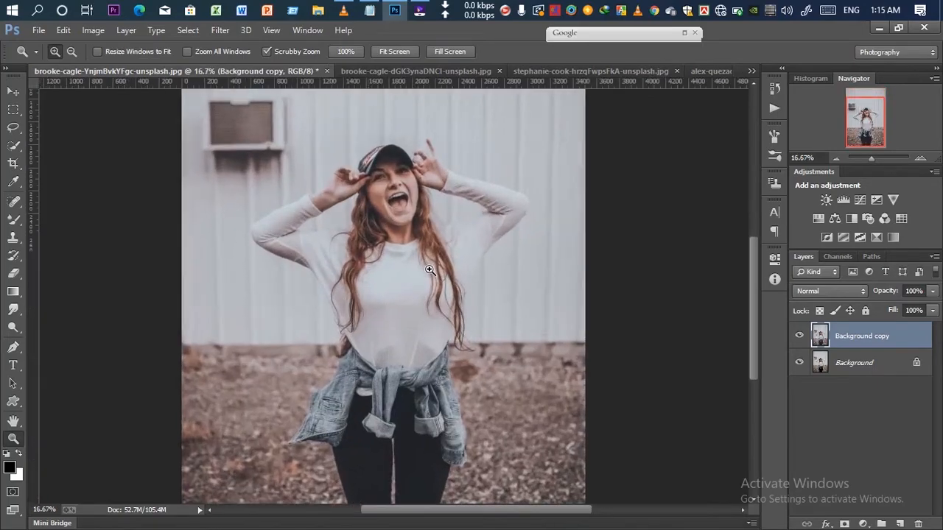
click(452, 315)
alt+click(448, 311)
right_click(448, 295)
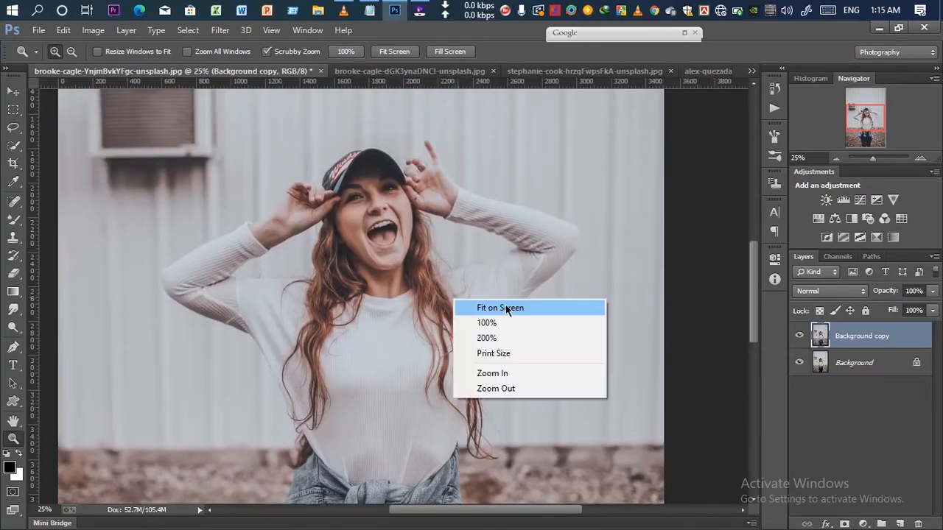
click(529, 308)
click(798, 336)
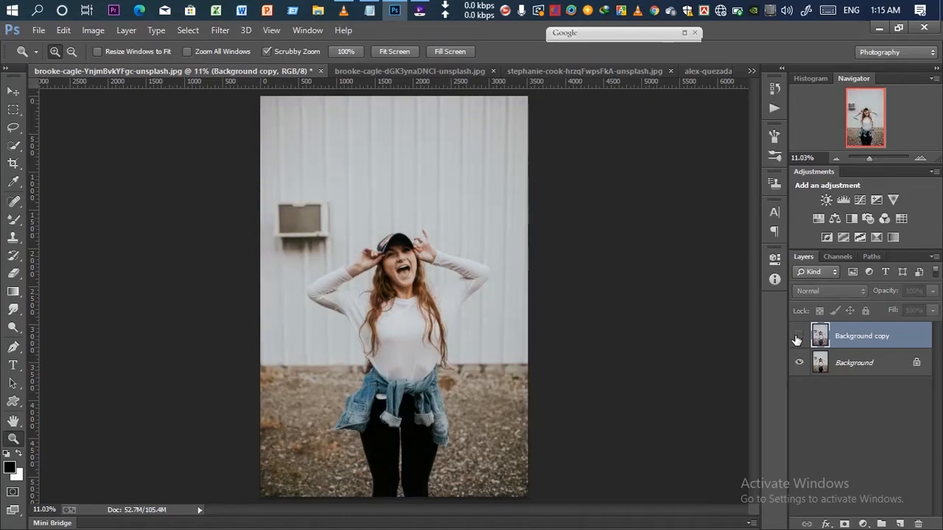
Step: Show the Background copy layer again, switch to the grey-sweater portrait and duplicate its Background layer as Background copy
click(798, 337)
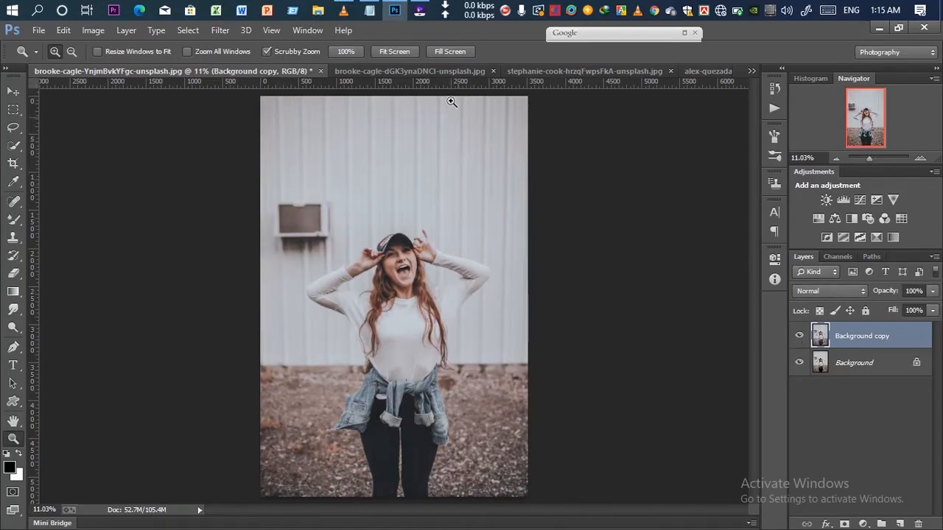
click(434, 74)
right_click(402, 200)
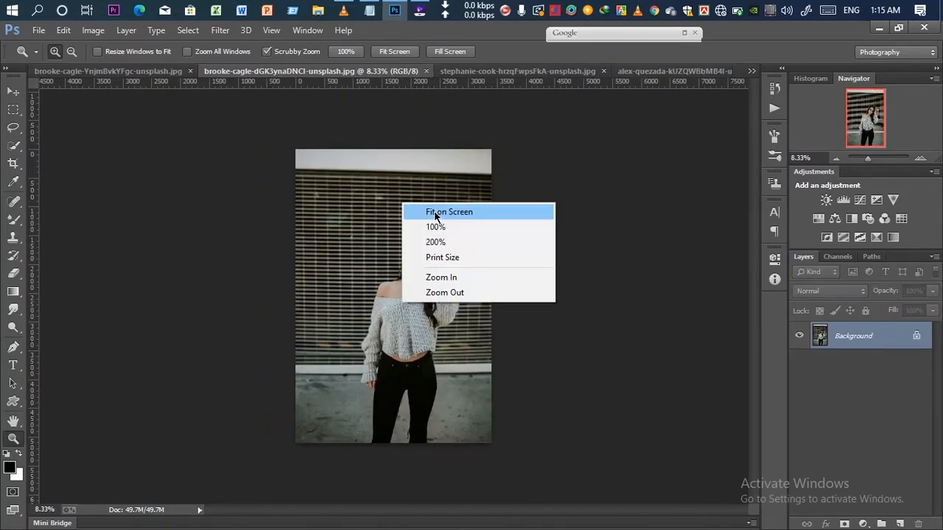
click(478, 212)
right_click(877, 350)
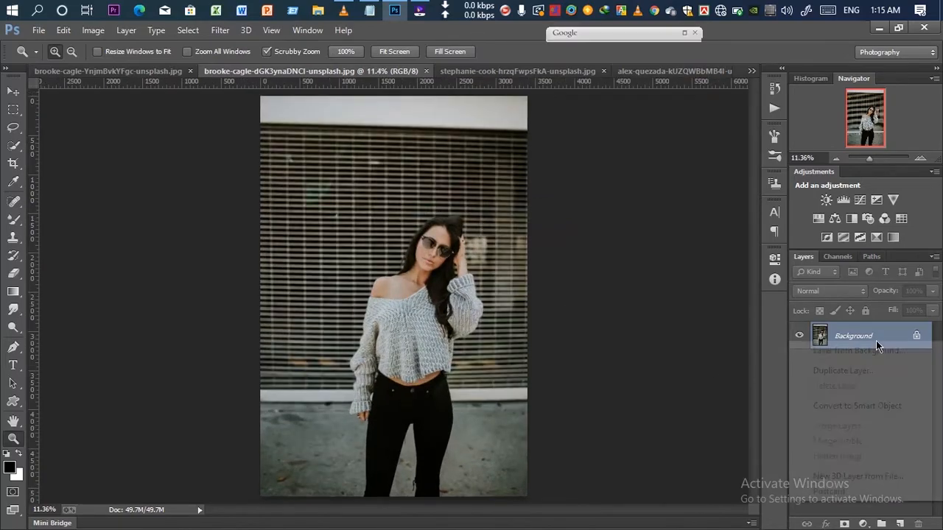
click(844, 372)
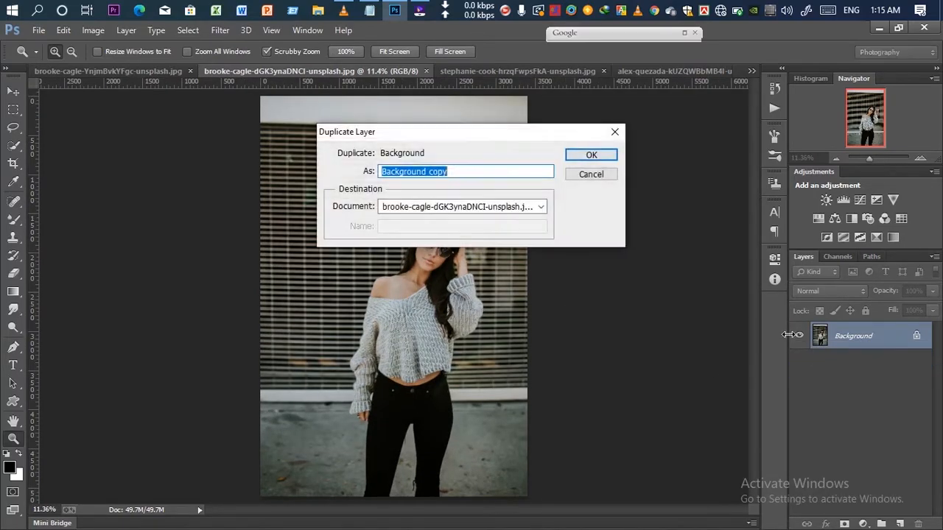
click(604, 155)
Step: Load the vanilla.xmp settings from the desktop into the Camera Raw Filter and apply them to the grey-sweater portrait's copied layer
click(211, 32)
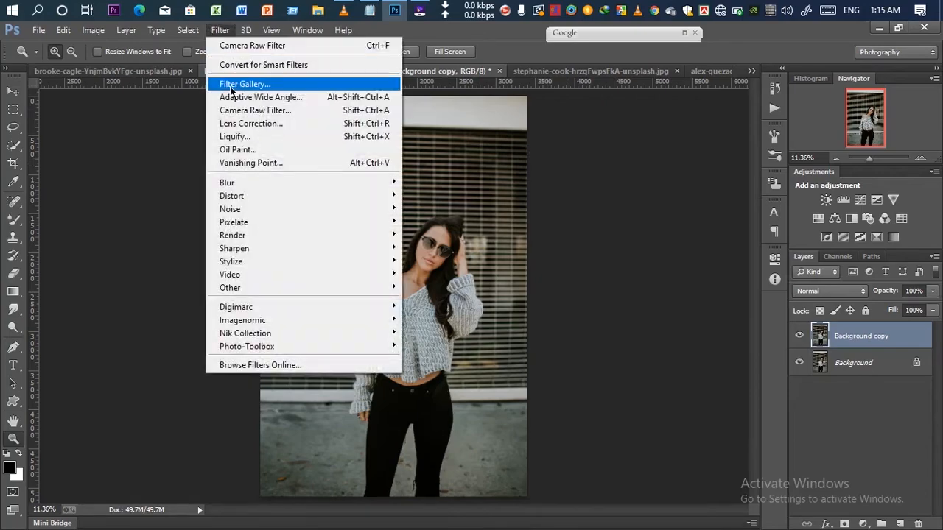
click(242, 108)
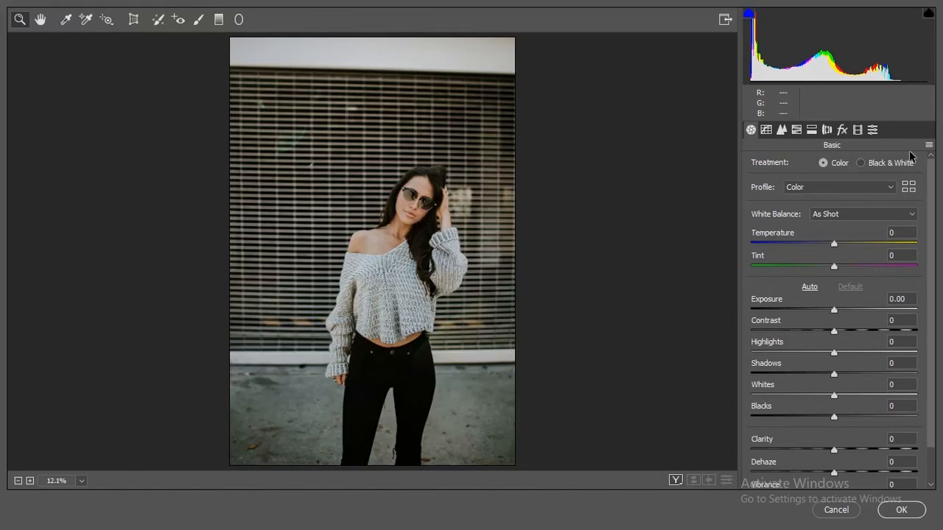
click(929, 145)
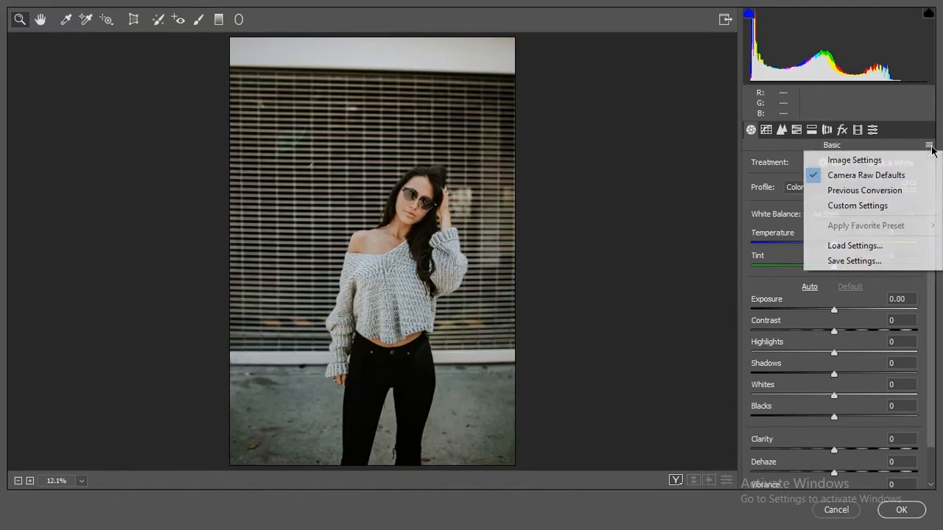
click(860, 246)
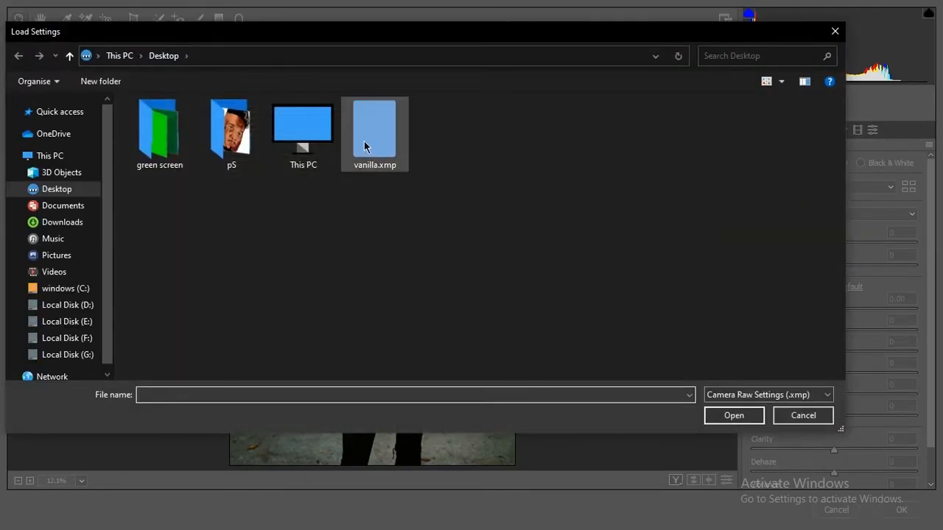
click(364, 144)
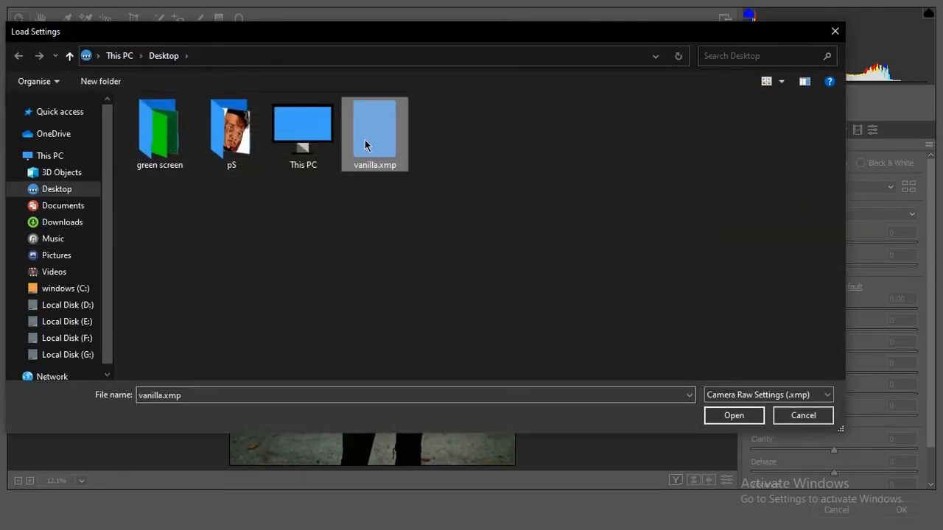
click(732, 415)
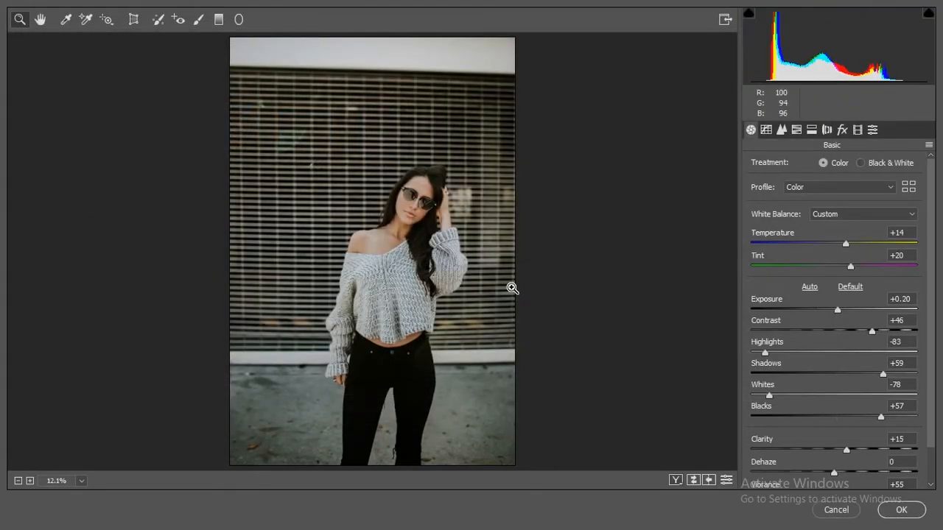
click(900, 510)
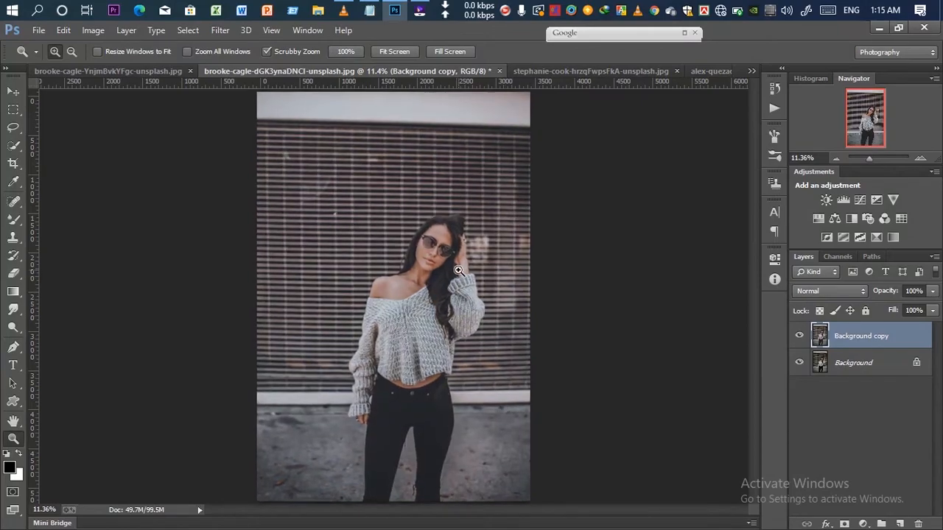
Step: Zoom in on the graded grey-sweater portrait and toggle its Background copy layer off and on to compare with the original
click(457, 271)
click(798, 336)
click(798, 335)
Step: Switch to the portrait with plaid trousers and duplicate its Background layer as Background copy
click(607, 71)
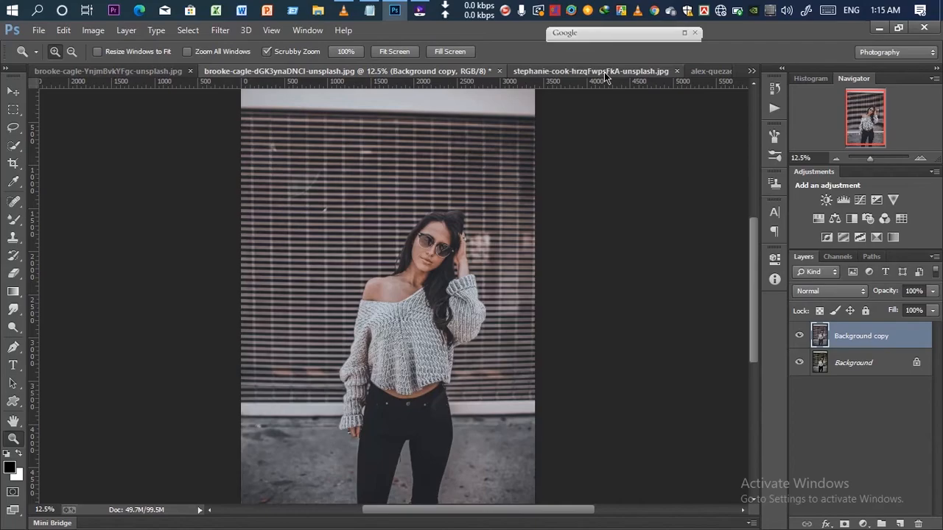
right_click(859, 353)
click(834, 377)
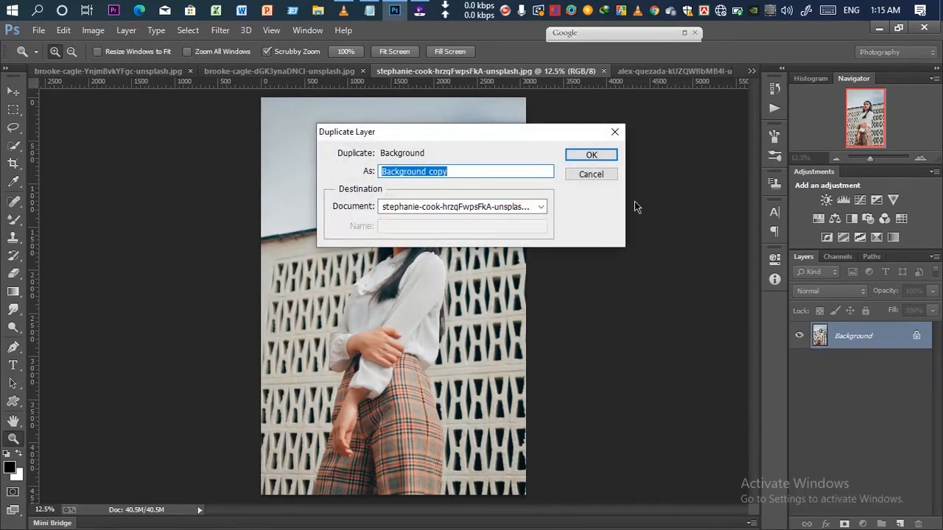
click(591, 155)
Step: Apply the desktop preset vanilla.xmp to the plaid-trousers portrait's copied layer with the Camera Raw Filter and compare it with the original
click(220, 30)
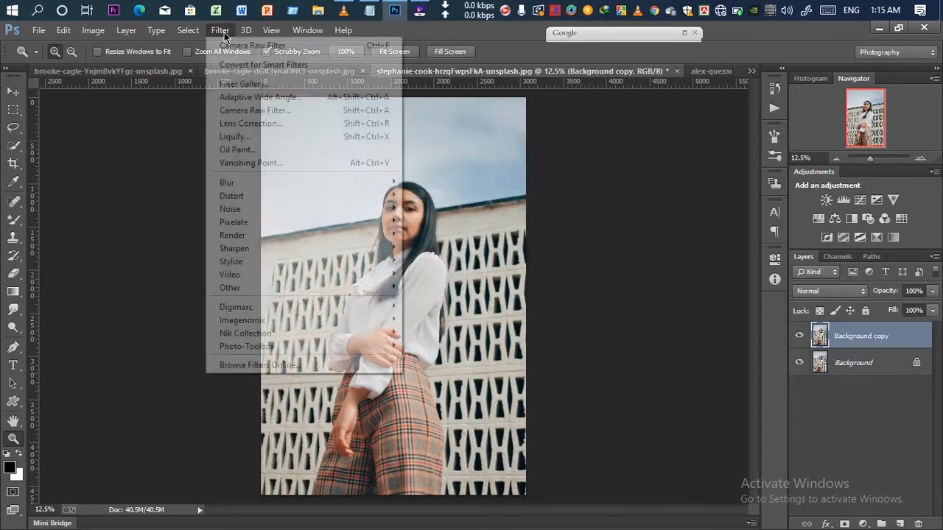
click(258, 110)
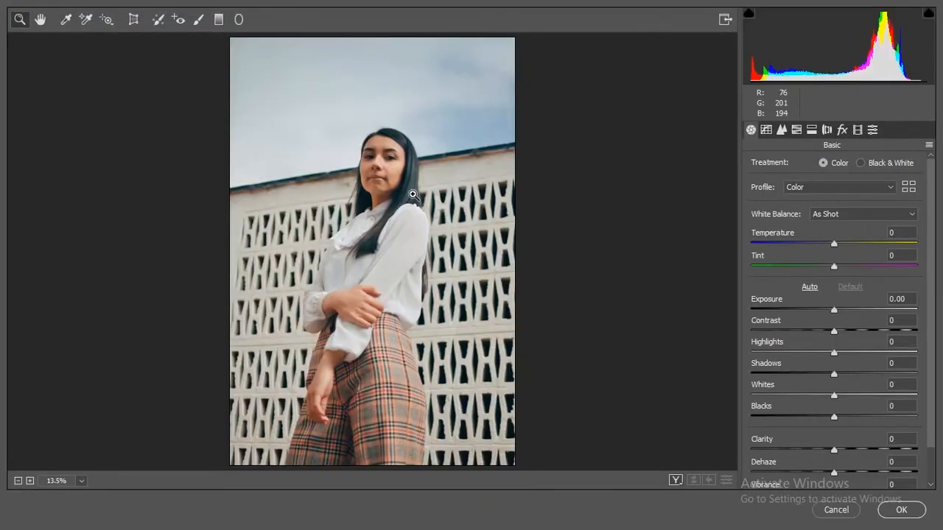
right_click(472, 301)
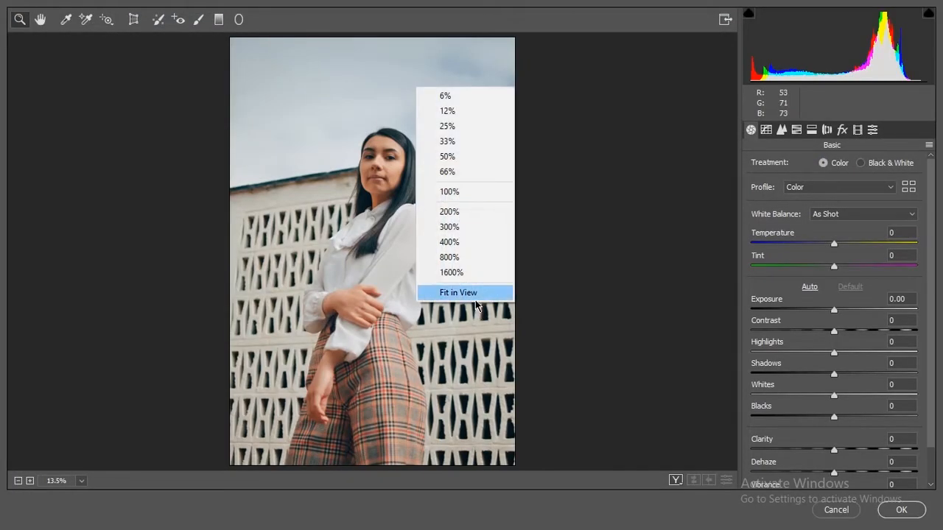
click(475, 293)
click(929, 145)
click(880, 239)
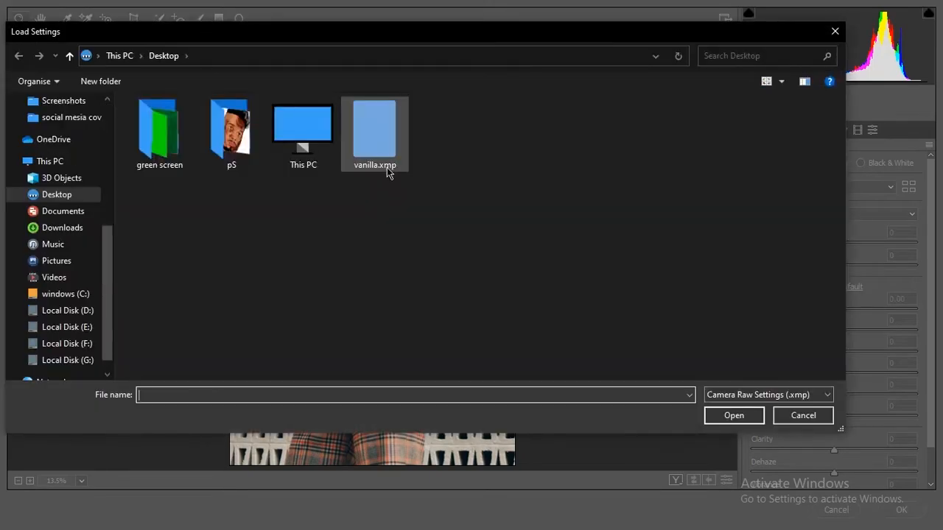
click(387, 167)
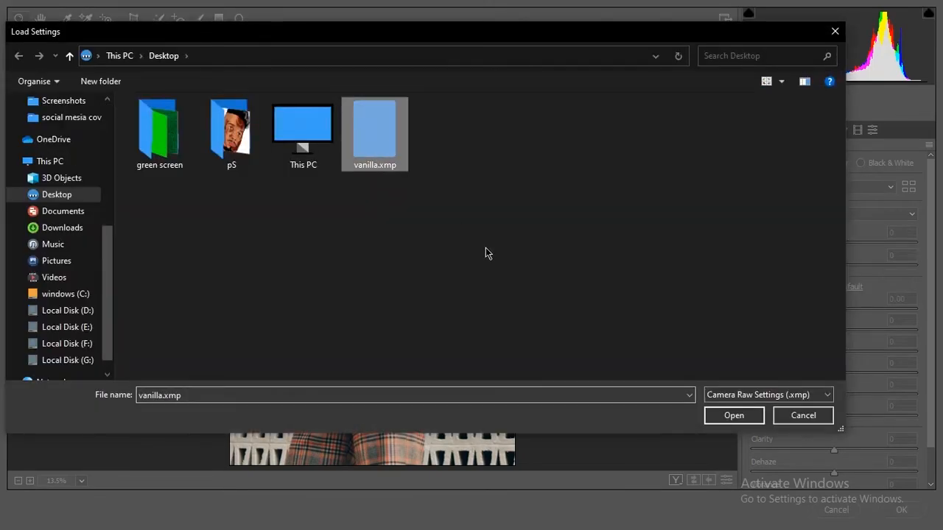
click(733, 416)
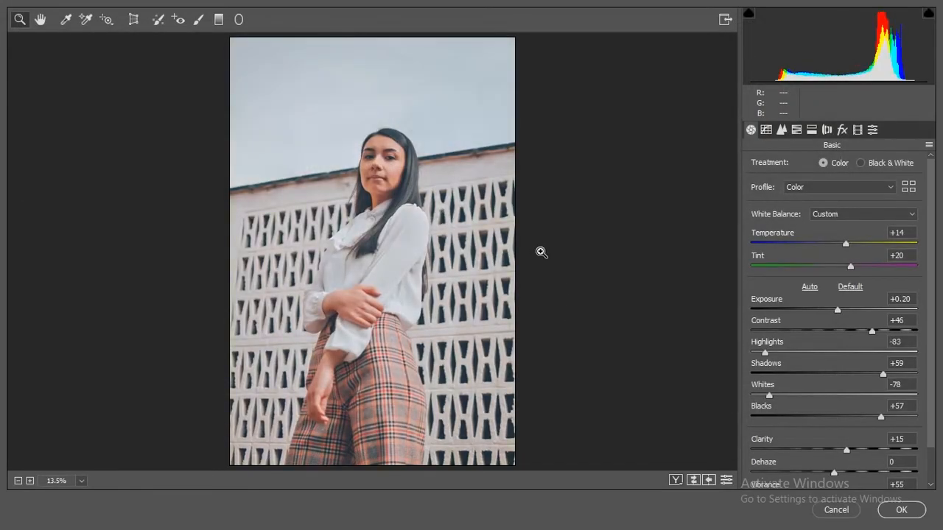
click(892, 511)
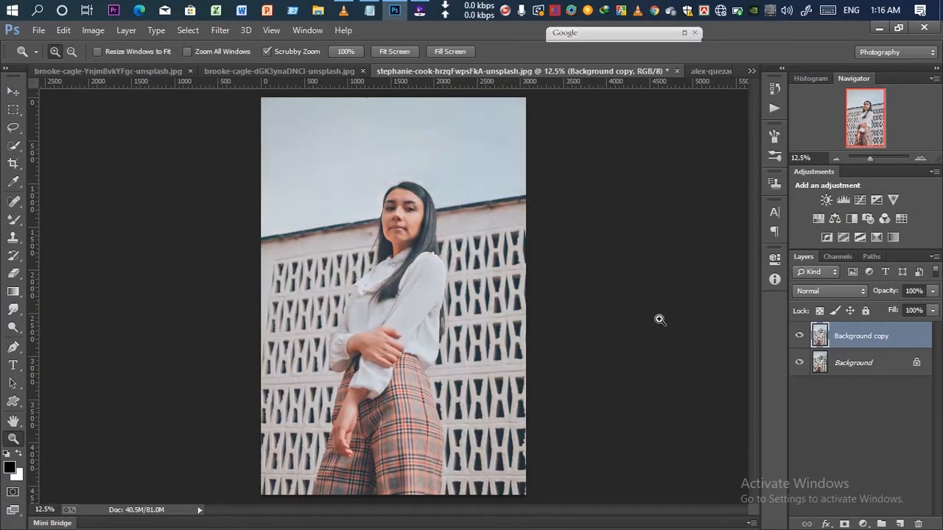
click(799, 336)
click(799, 337)
Step: Switch to the white-shirt portrait against the stone wall and duplicate its Background layer as Background copy
click(711, 72)
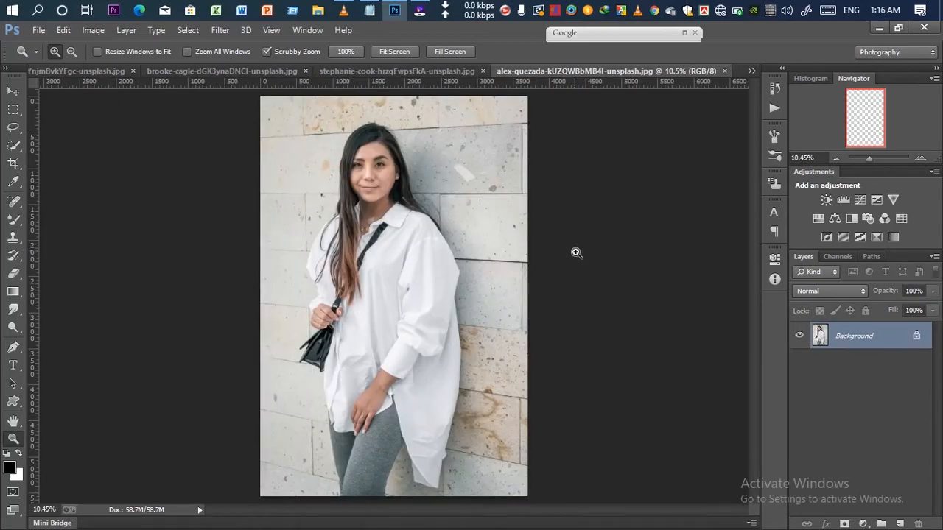
right_click(855, 345)
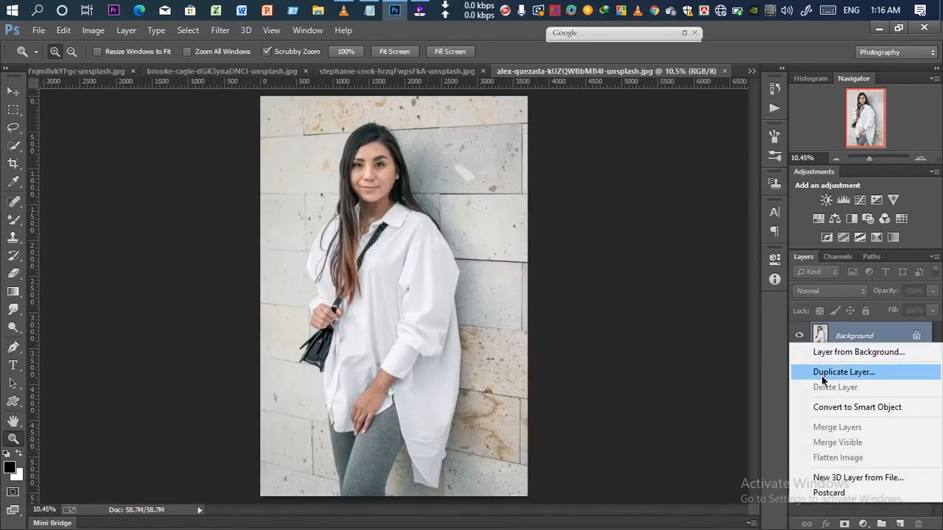
click(841, 370)
click(579, 156)
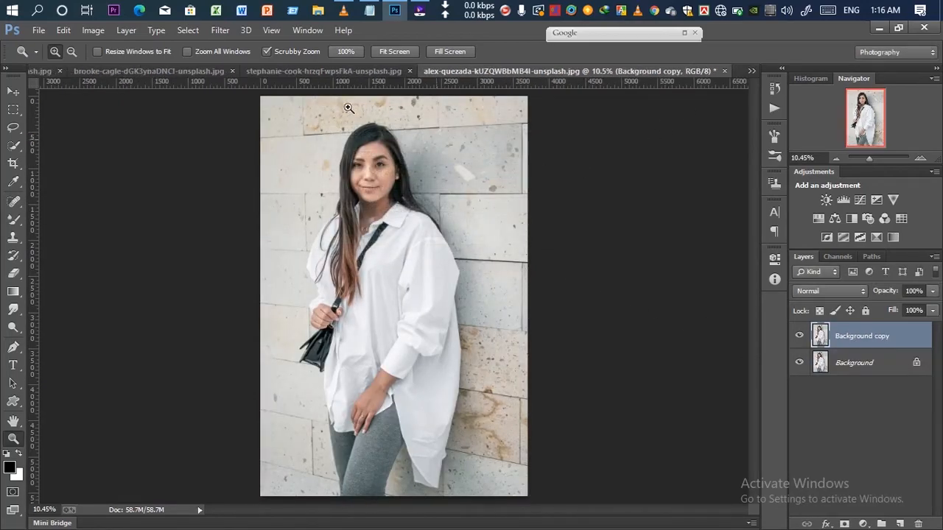
Step: Load vanilla.xmp from the desktop in the Camera Raw Filter and apply it to the white-shirt portrait's copied layer
click(220, 31)
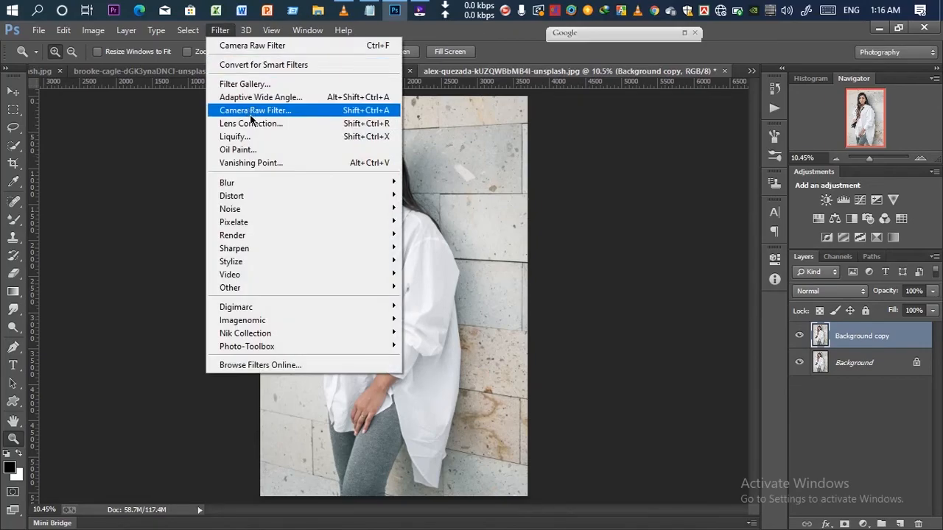
click(248, 111)
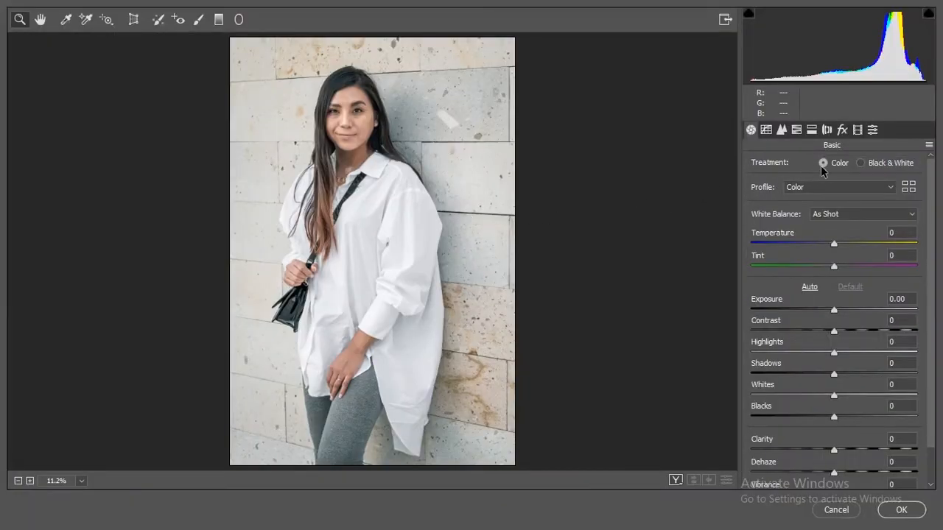
click(928, 145)
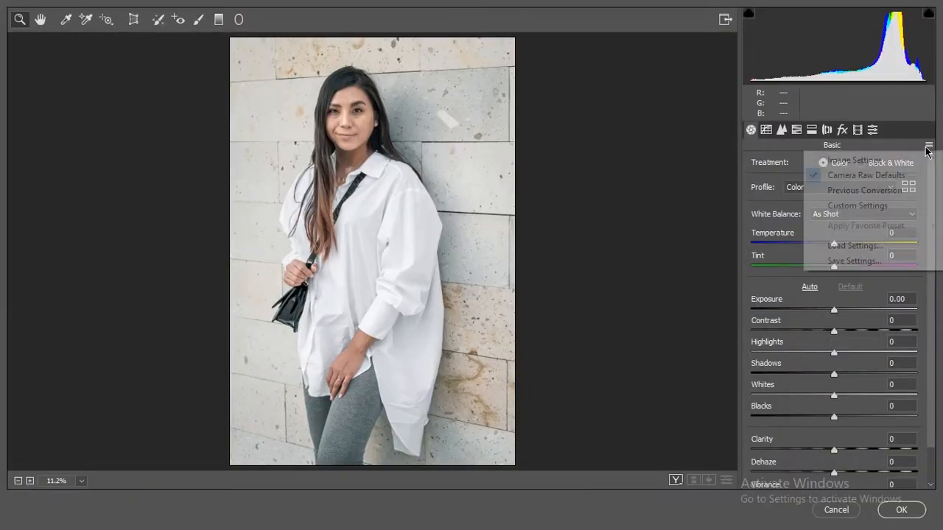
click(854, 246)
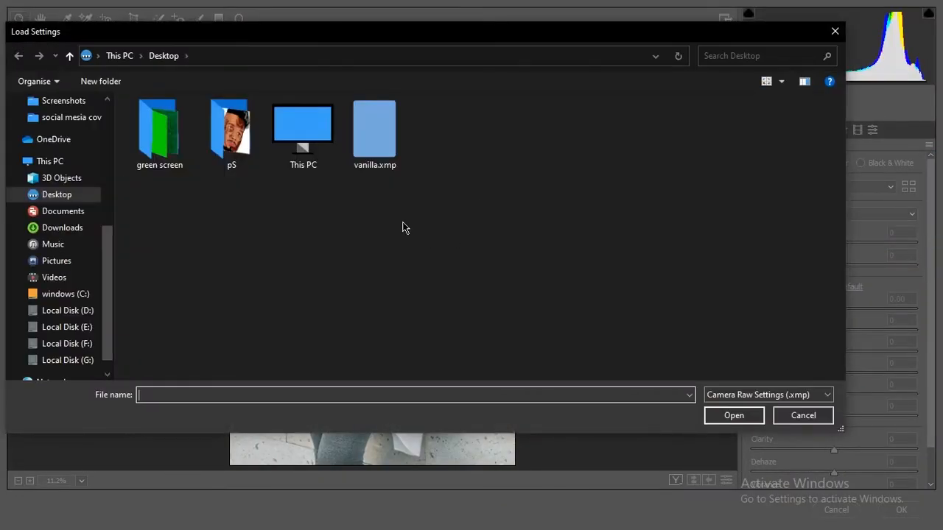
click(383, 140)
click(737, 416)
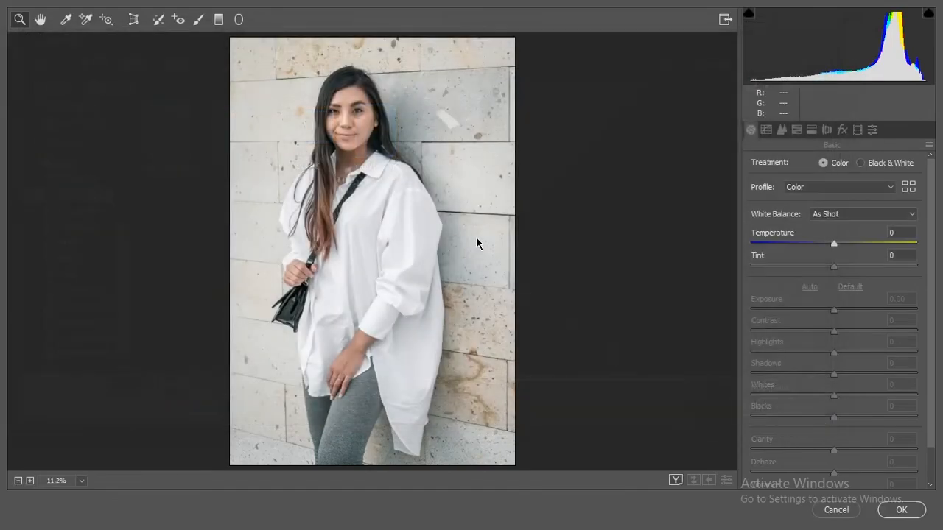
click(903, 511)
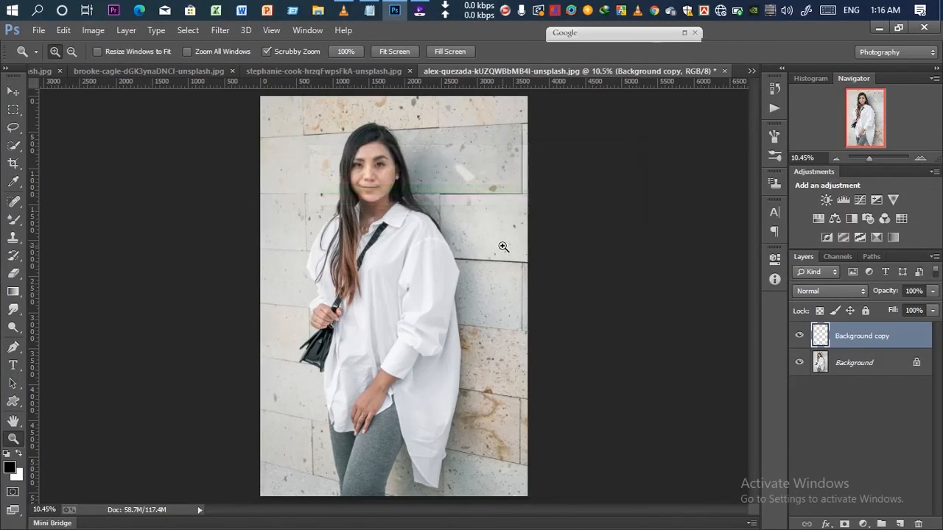
Step: Compare the white-shirt portrait with its original by toggling the Background copy layer, inspect it closer and fit it on screen
click(803, 335)
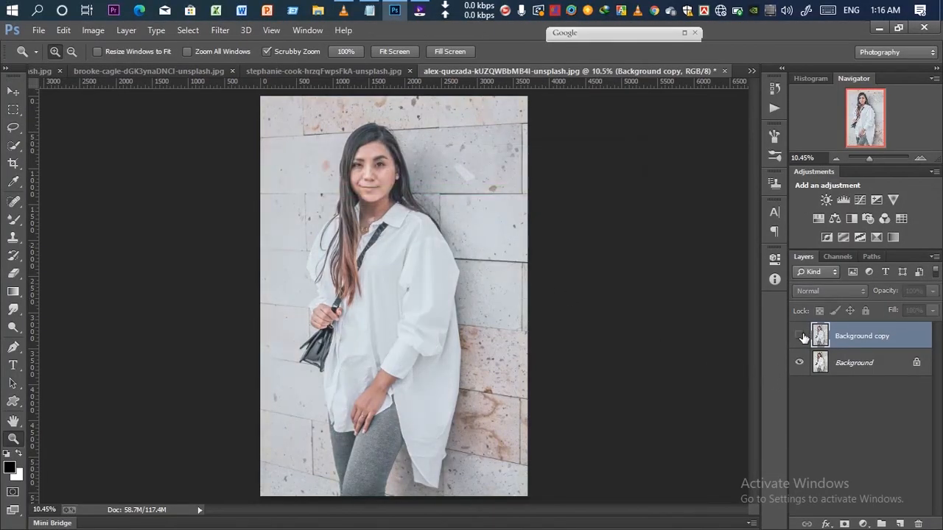
click(803, 336)
click(802, 336)
click(803, 338)
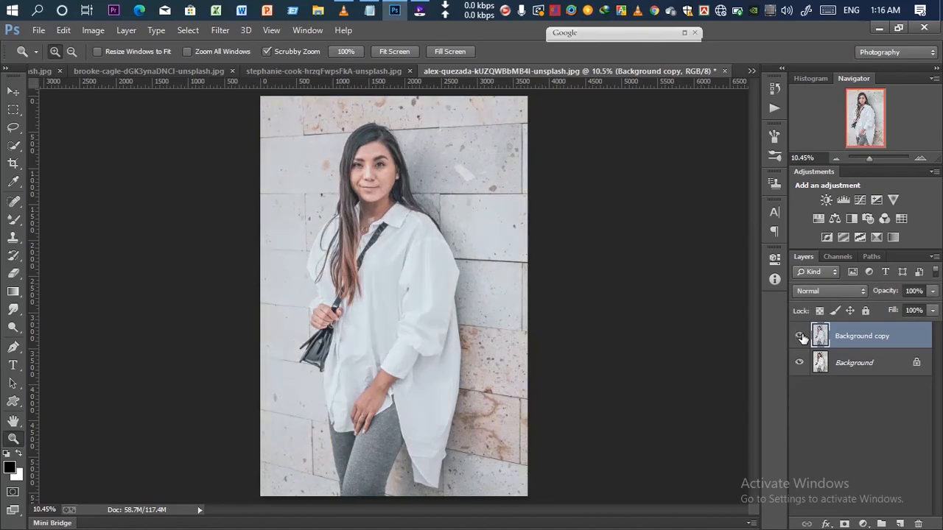
click(332, 187)
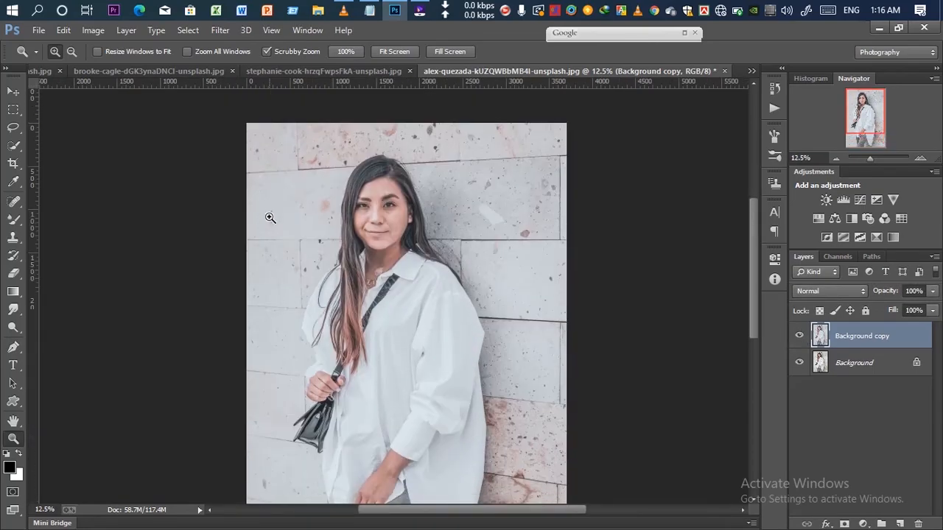
right_click(269, 218)
click(312, 229)
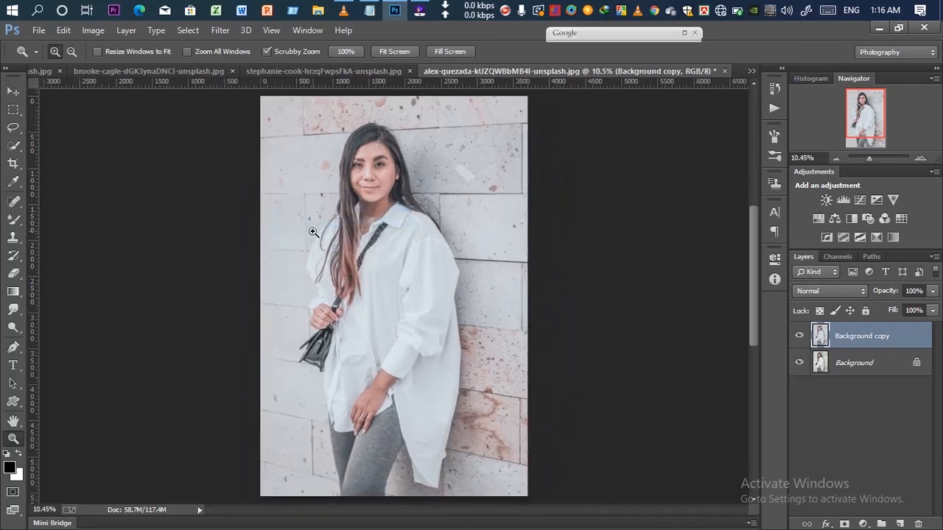